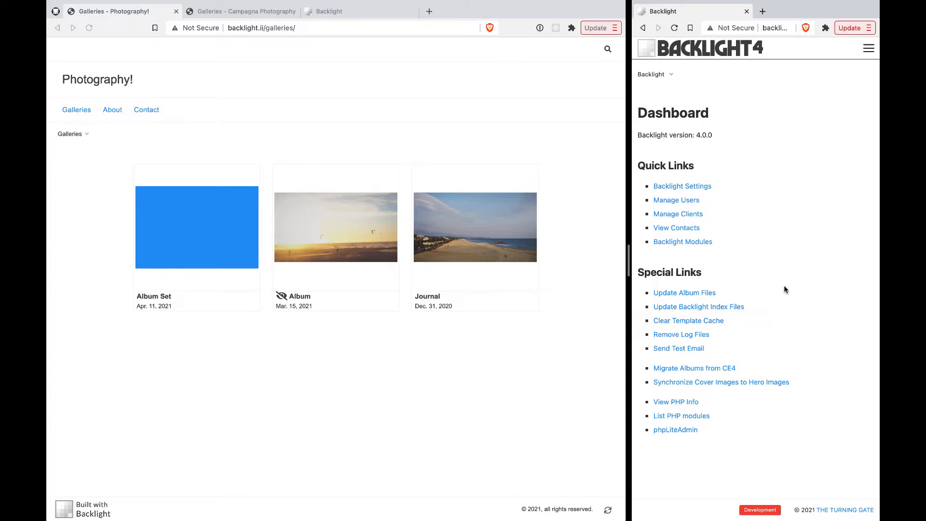
- Look through the admin navigation menu, from the Admin and Designer sections down to the Cart entries
{"action": "left_click_drag", "start_coordinate": [626, 263], "coordinate": [725, 277]}
{"action": "left_click", "coordinate": [869, 48]}
{"action": "scroll", "coordinate": [825, 286], "scroll_direction": "down", "scroll_amount": 6}
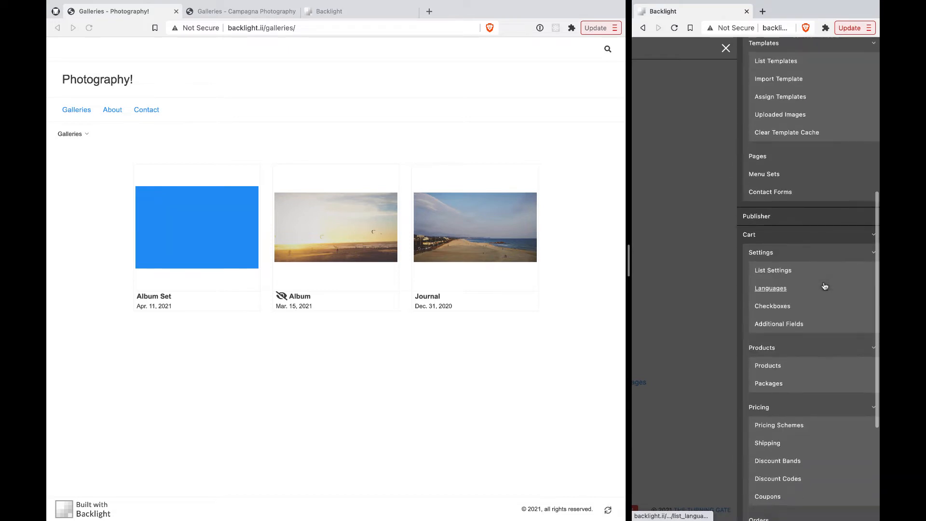
{"action": "scroll", "coordinate": [825, 286], "scroll_direction": "up", "scroll_amount": 6}
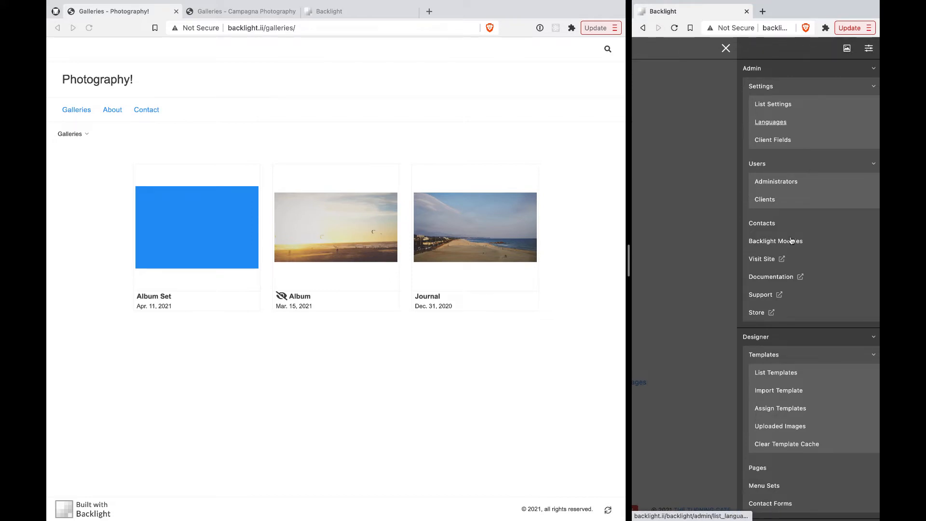
{"action": "scroll", "coordinate": [791, 244], "scroll_direction": "down", "scroll_amount": 5}
{"action": "scroll", "coordinate": [790, 250], "scroll_direction": "up", "scroll_amount": 5}
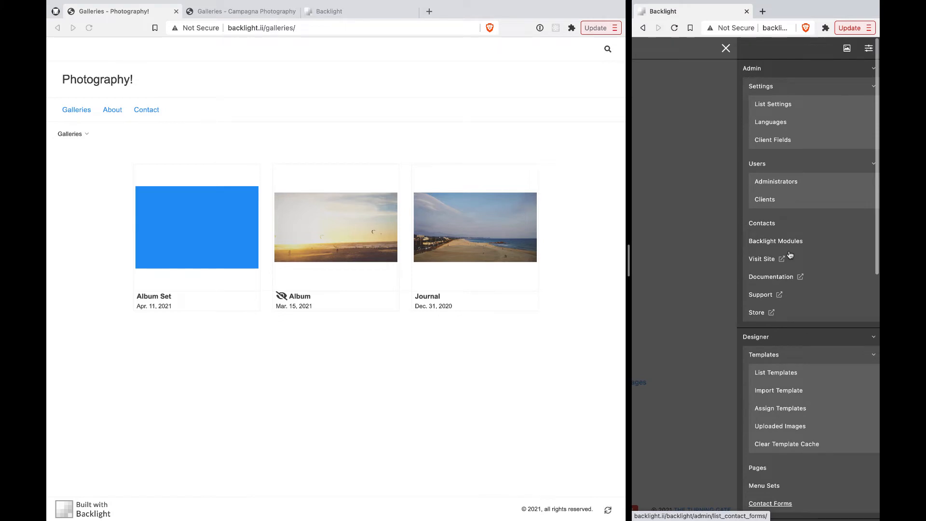
{"action": "scroll", "coordinate": [790, 255], "scroll_direction": "down", "scroll_amount": 7}
{"action": "scroll", "coordinate": [790, 254], "scroll_direction": "up", "scroll_amount": 7}
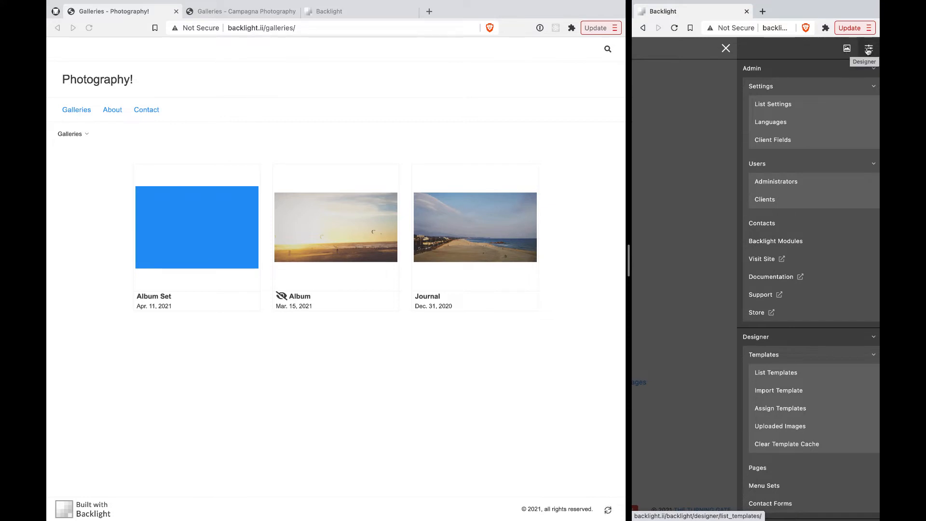
- Open the Galleries set's album list in Publisher, widen the admin window, and examine the albums' Features markers
{"action": "left_click", "coordinate": [847, 50]}
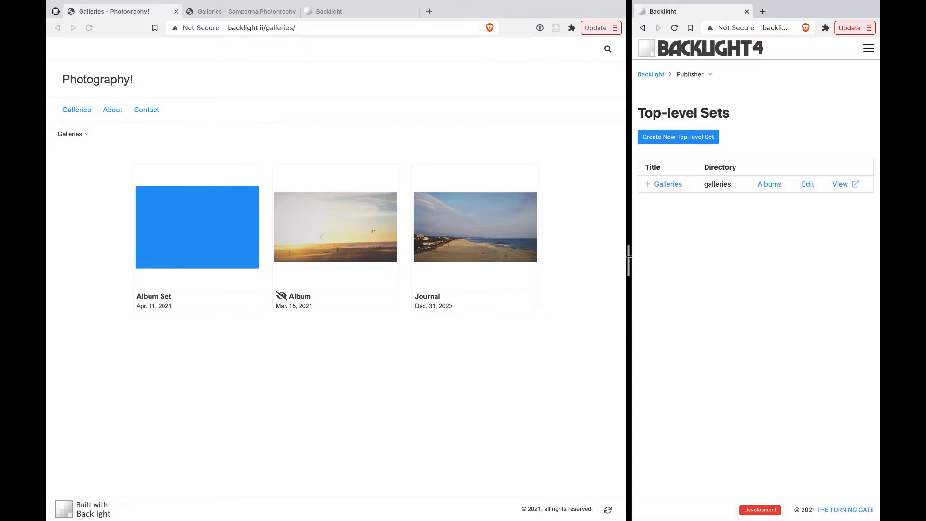
{"action": "left_click_drag", "start_coordinate": [629, 261], "coordinate": [297, 273]}
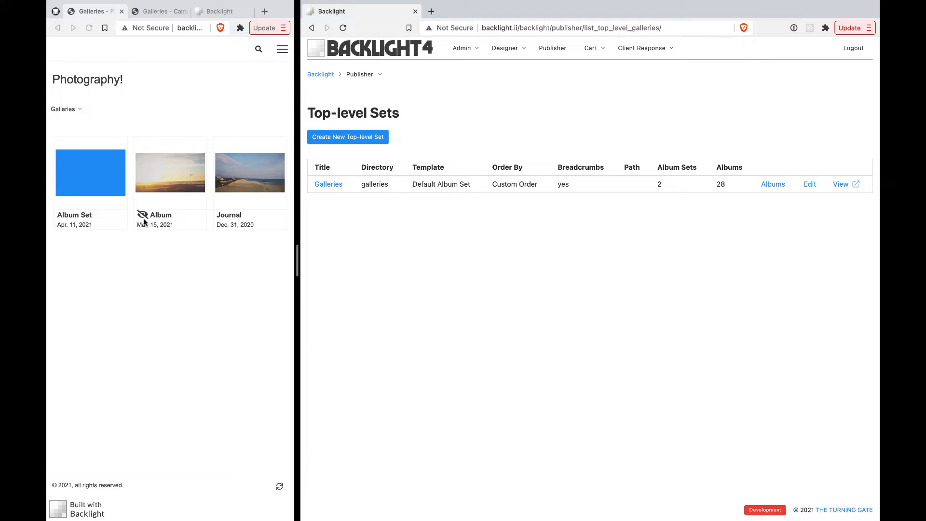
{"action": "left_click", "coordinate": [773, 185]}
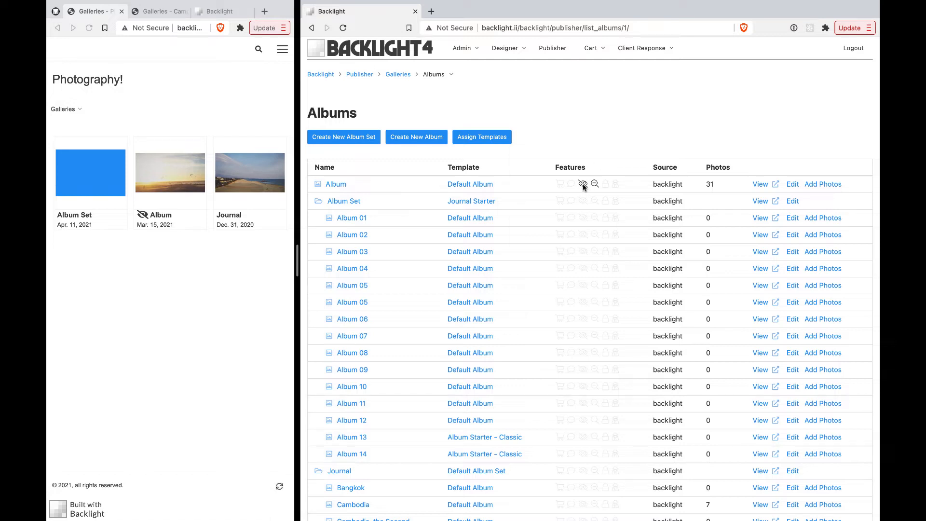
{"action": "mouse_move", "coordinate": [583, 186]}
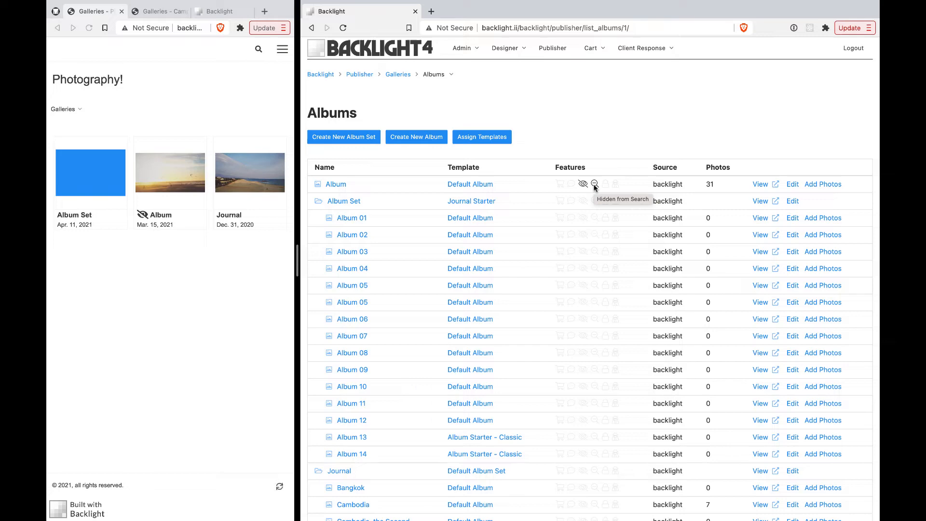
{"action": "scroll", "coordinate": [579, 340], "scroll_direction": "down", "scroll_amount": 5}
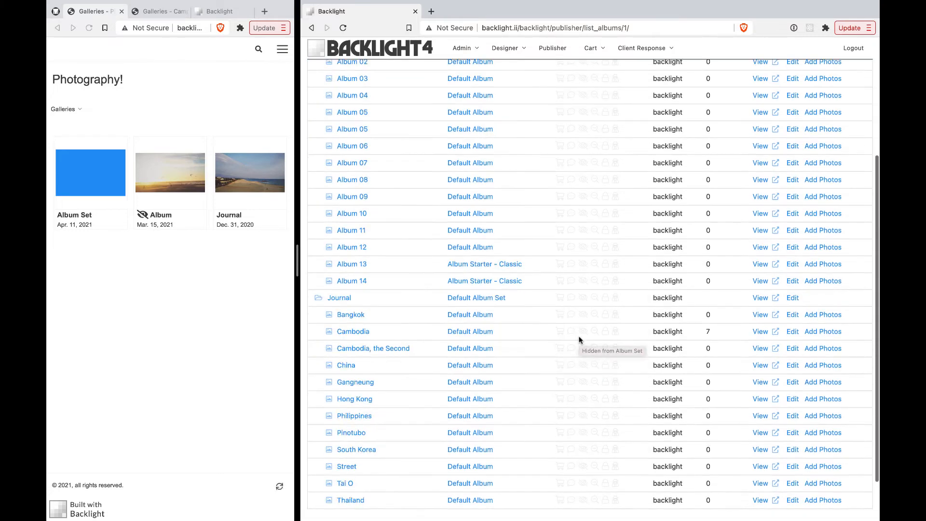
{"action": "scroll", "coordinate": [579, 340], "scroll_direction": "up", "scroll_amount": 5}
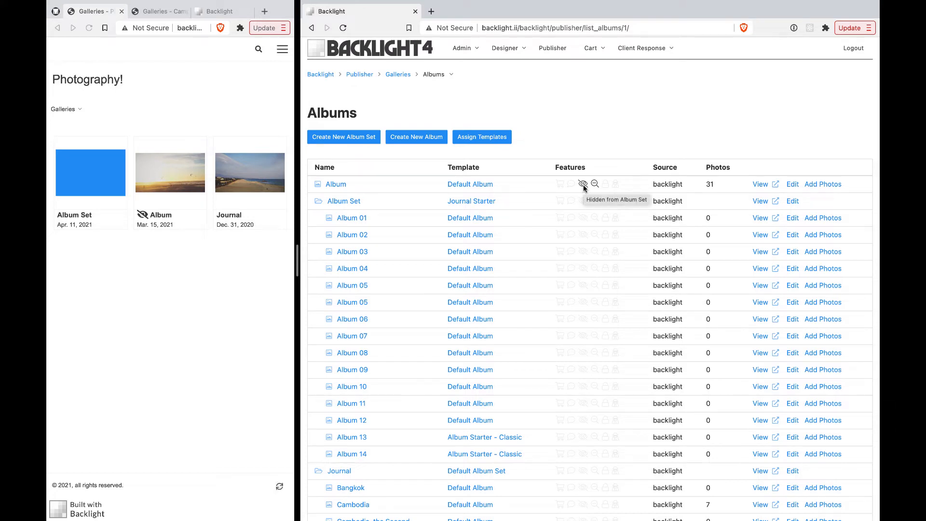
- Open the Features settings of the album named Album for editing and examine its Publication Date option
{"action": "left_click", "coordinate": [342, 185]}
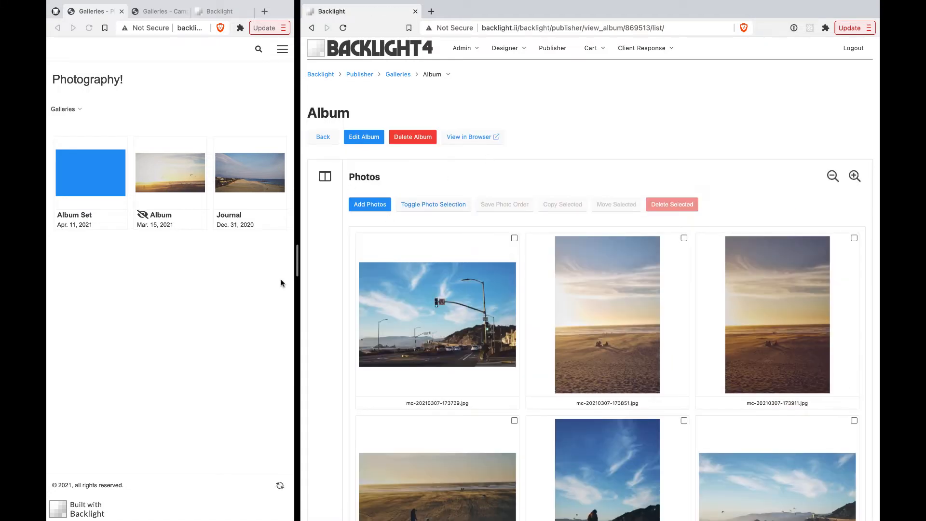
{"action": "left_click", "coordinate": [251, 288]}
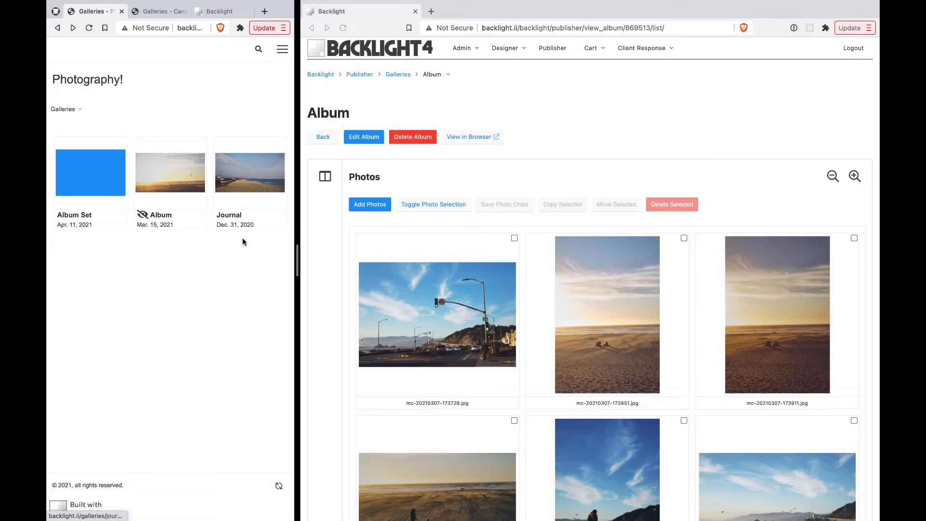
{"action": "left_click", "coordinate": [371, 139]}
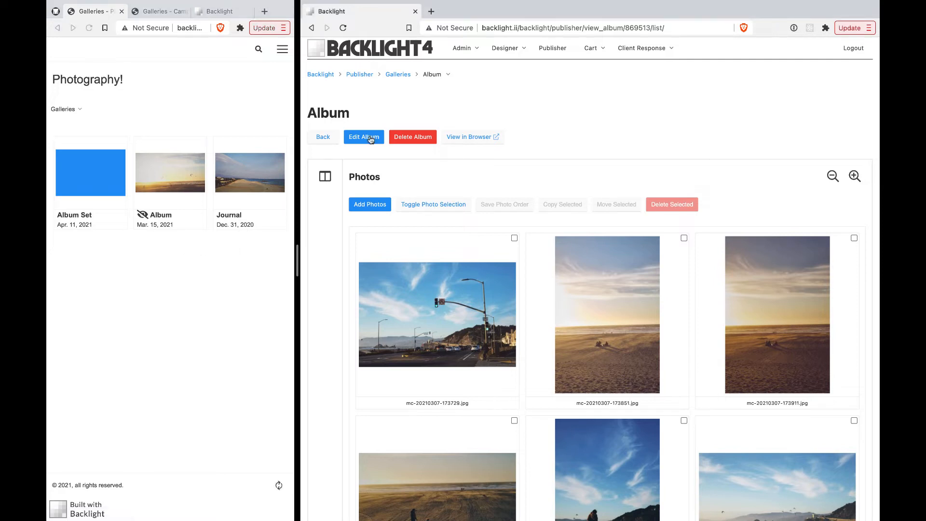
{"action": "left_click", "coordinate": [371, 139]}
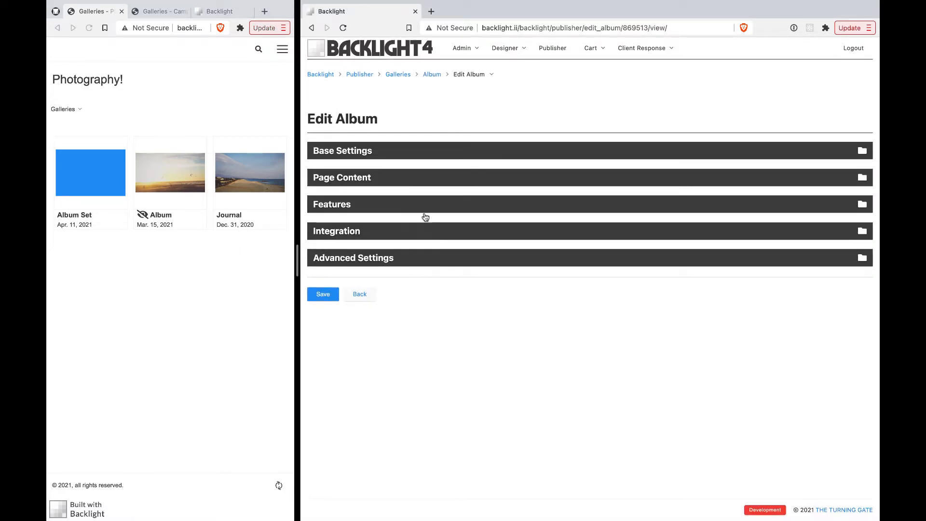
{"action": "left_click", "coordinate": [426, 205]}
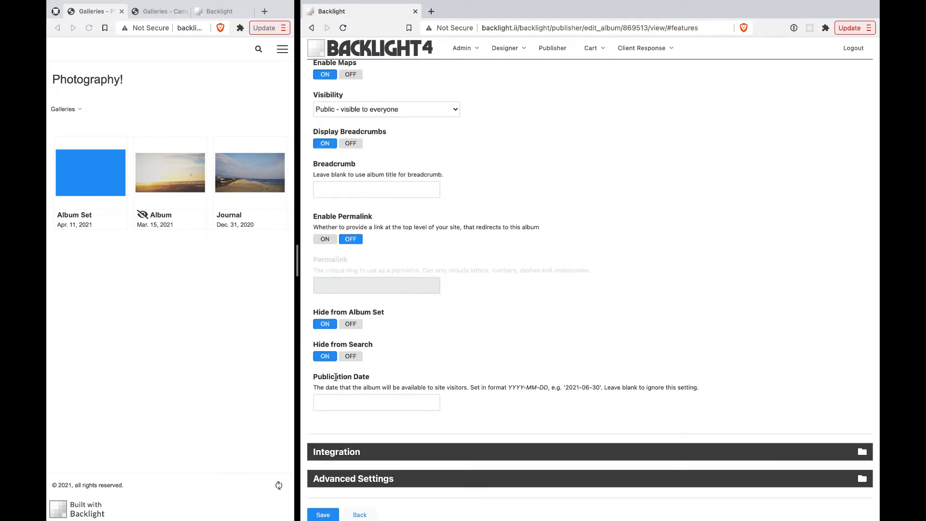
{"action": "left_click_drag", "start_coordinate": [313, 377], "coordinate": [384, 381]}
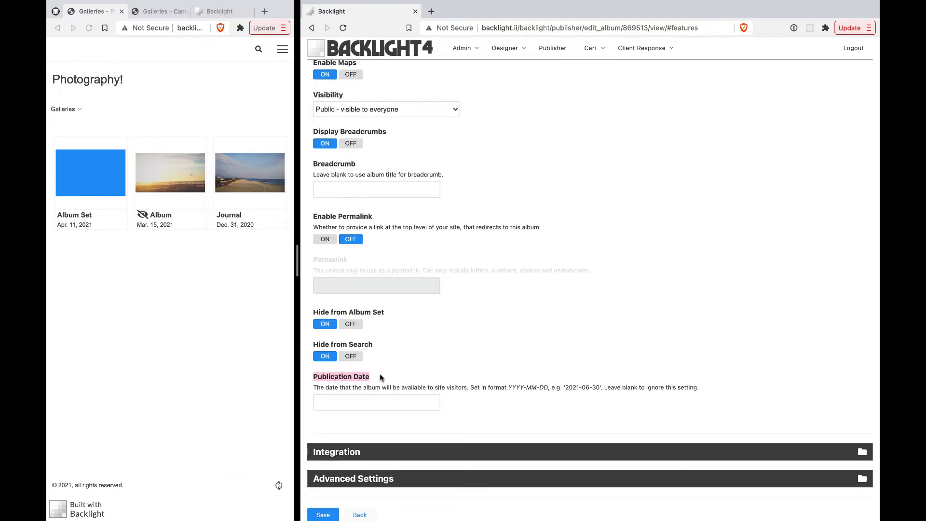
{"action": "left_click", "coordinate": [380, 375]}
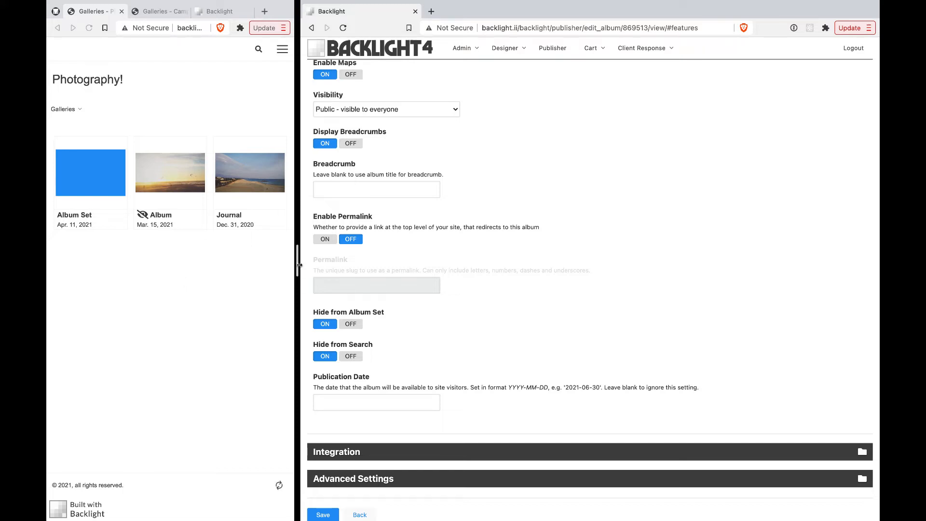
- Widen the gallery site window and open the Default Album Set template for design in Designer
{"action": "left_click_drag", "start_coordinate": [299, 265], "coordinate": [629, 265]}
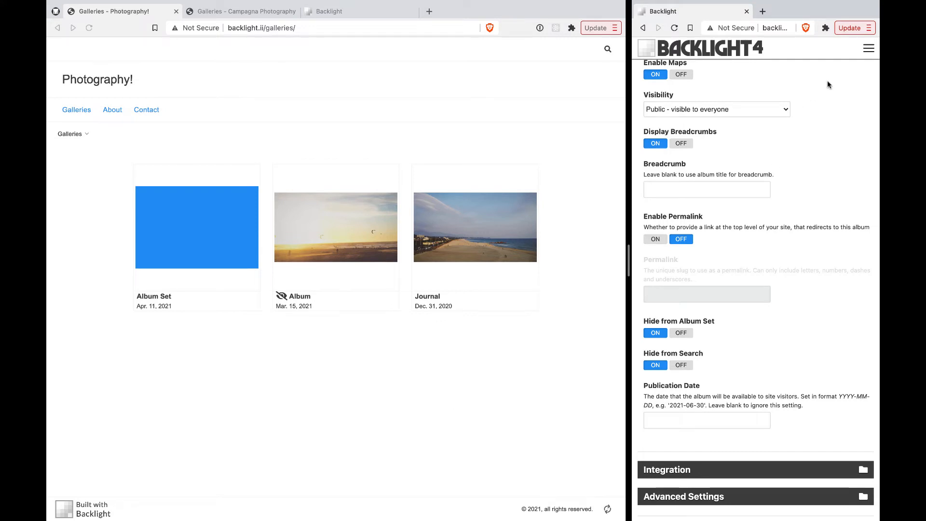
{"action": "left_click", "coordinate": [869, 48]}
{"action": "left_click", "coordinate": [846, 48]}
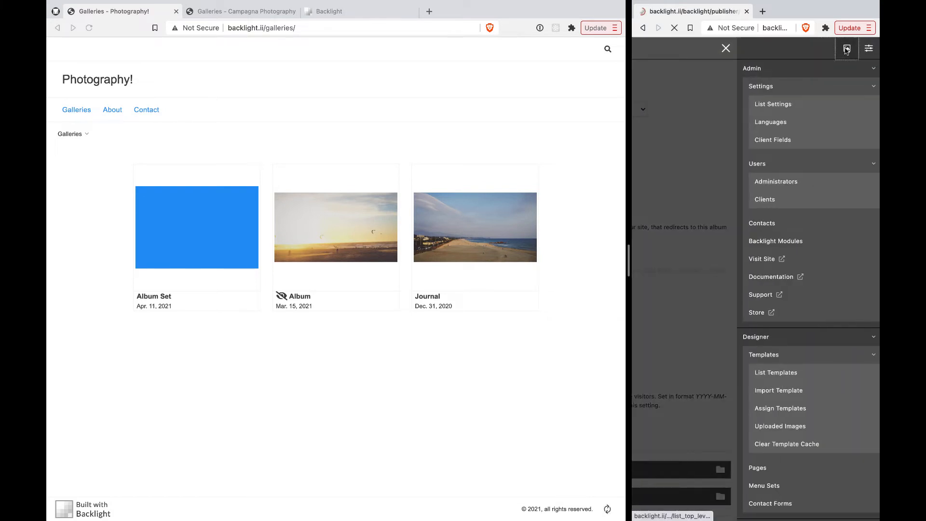
{"action": "left_click", "coordinate": [869, 49]}
{"action": "left_click", "coordinate": [776, 372]}
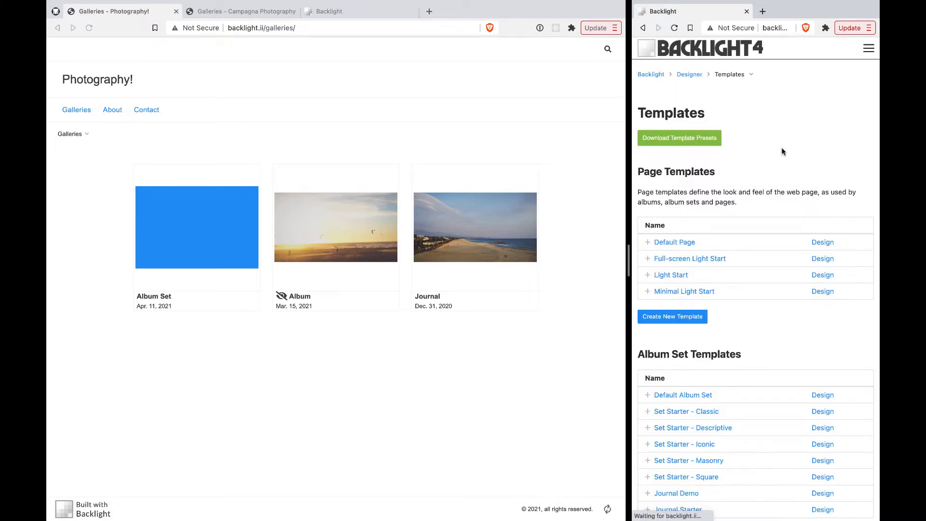
{"action": "scroll", "coordinate": [755, 360], "scroll_direction": "down", "scroll_amount": 5}
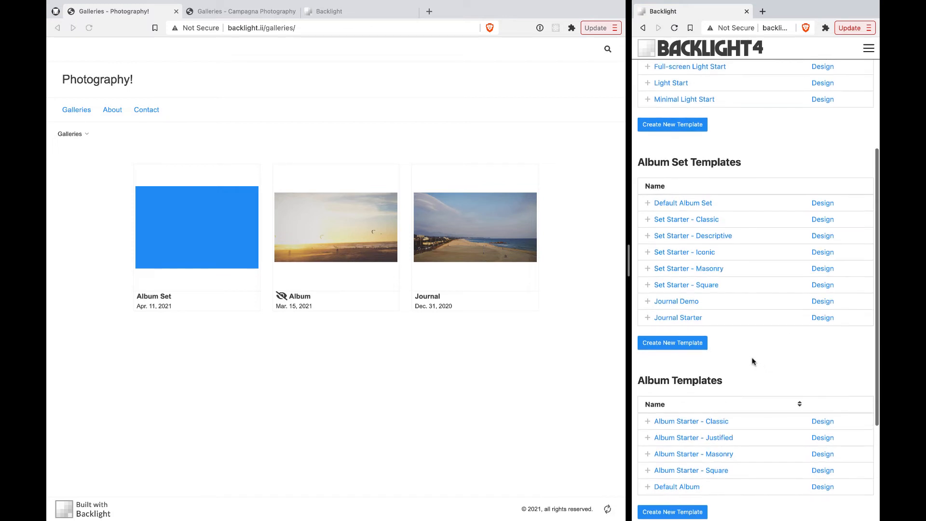
{"action": "left_click", "coordinate": [811, 207]}
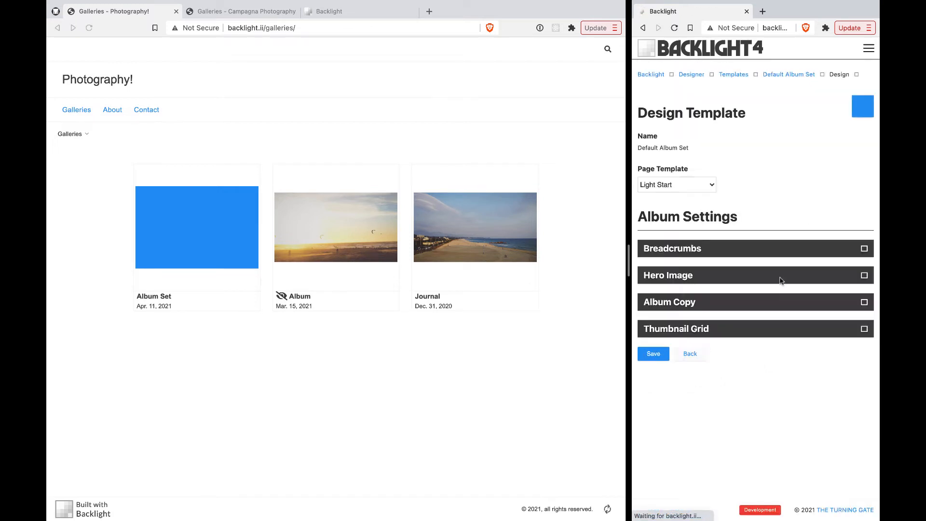
- Expand the template's Thumbnail Grid settings and find the Display Publish Dates option under Album Info
{"action": "left_click", "coordinate": [725, 334]}
{"action": "scroll", "coordinate": [745, 381], "scroll_direction": "down", "scroll_amount": 8}
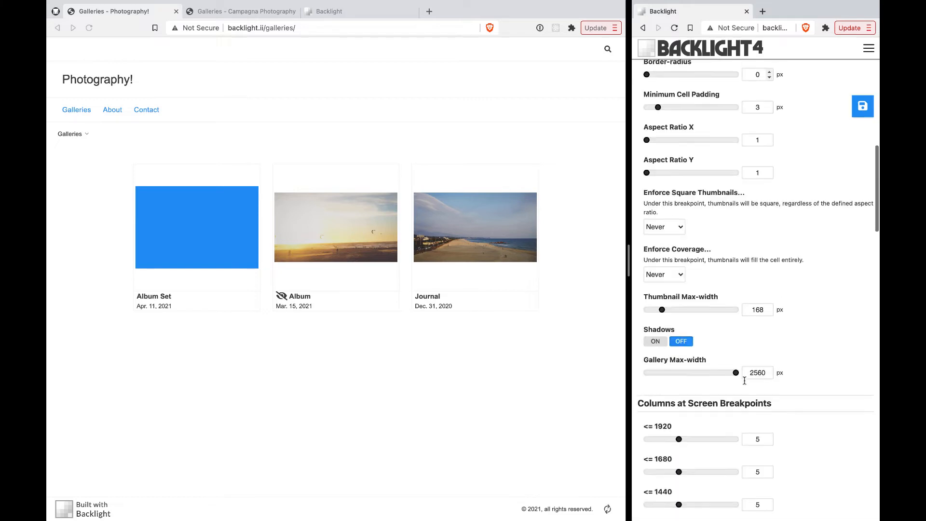
{"action": "scroll", "coordinate": [744, 381], "scroll_direction": "down", "scroll_amount": 10}
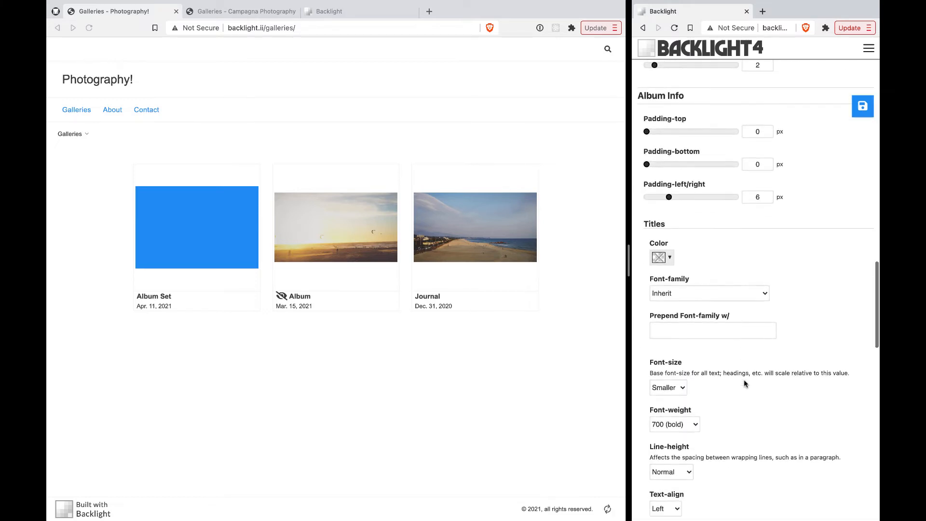
{"action": "scroll", "coordinate": [685, 338], "scroll_direction": "down", "scroll_amount": 5}
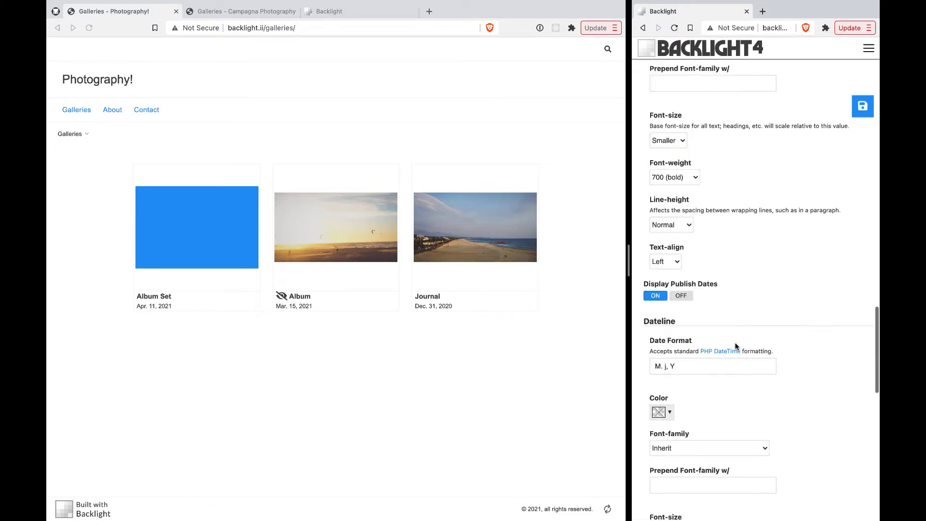
- Switch Display Publish Dates off and back on for the album set thumbnails
{"action": "left_click_drag", "start_coordinate": [647, 261], "coordinate": [701, 262]}
{"action": "left_click", "coordinate": [682, 273]}
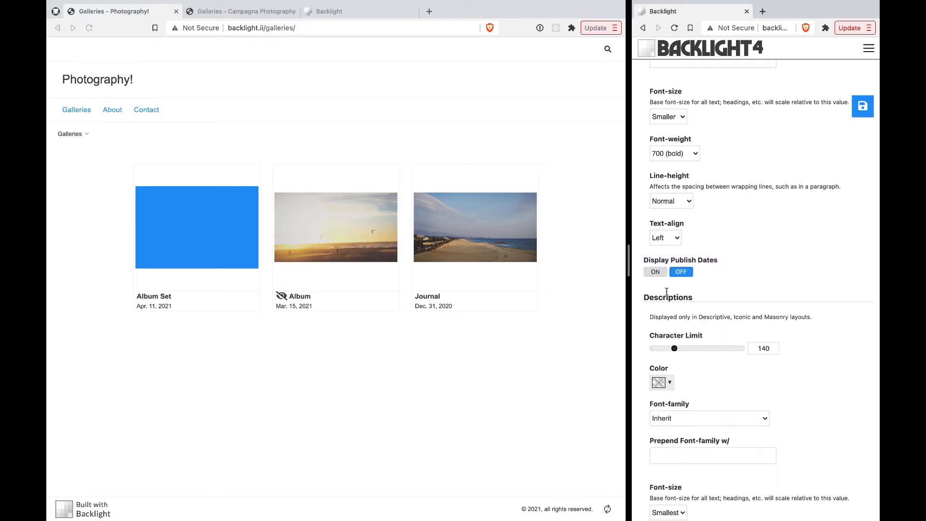
{"action": "left_click", "coordinate": [656, 273]}
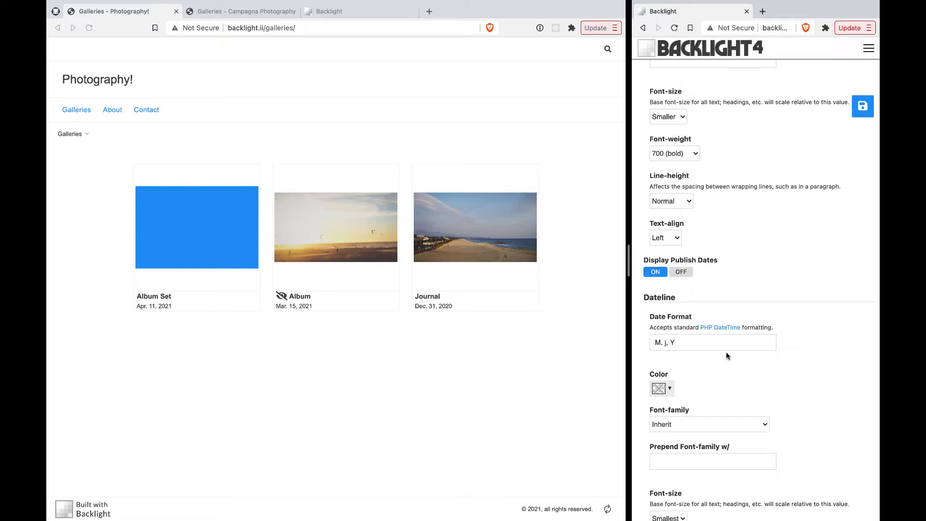
- Examine the Dateline settings of the thumbnail grid, including the date format and font options
{"action": "scroll", "coordinate": [726, 351], "scroll_direction": "down", "scroll_amount": 4}
{"action": "scroll", "coordinate": [726, 355], "scroll_direction": "down", "scroll_amount": 2}
{"action": "scroll", "coordinate": [727, 355], "scroll_direction": "up", "scroll_amount": 3}
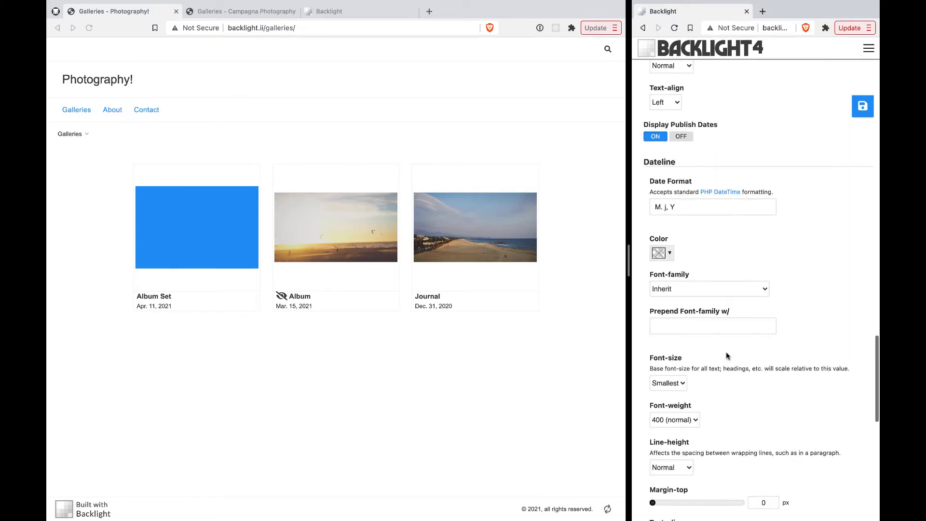
{"action": "left_click", "coordinate": [694, 207]}
{"action": "triple_click", "coordinate": [694, 207]}
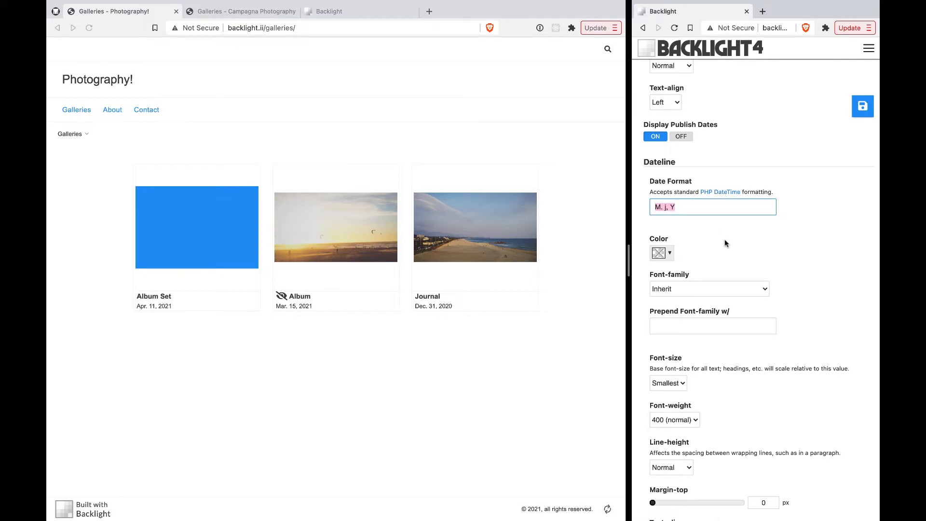
{"action": "scroll", "coordinate": [725, 243], "scroll_direction": "down", "scroll_amount": 5}
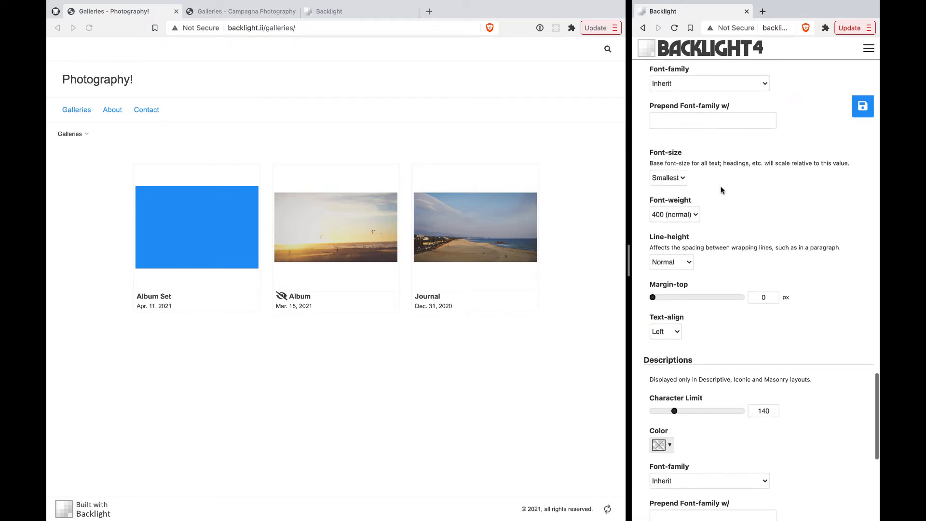
{"action": "scroll", "coordinate": [722, 189], "scroll_direction": "up", "scroll_amount": 10}
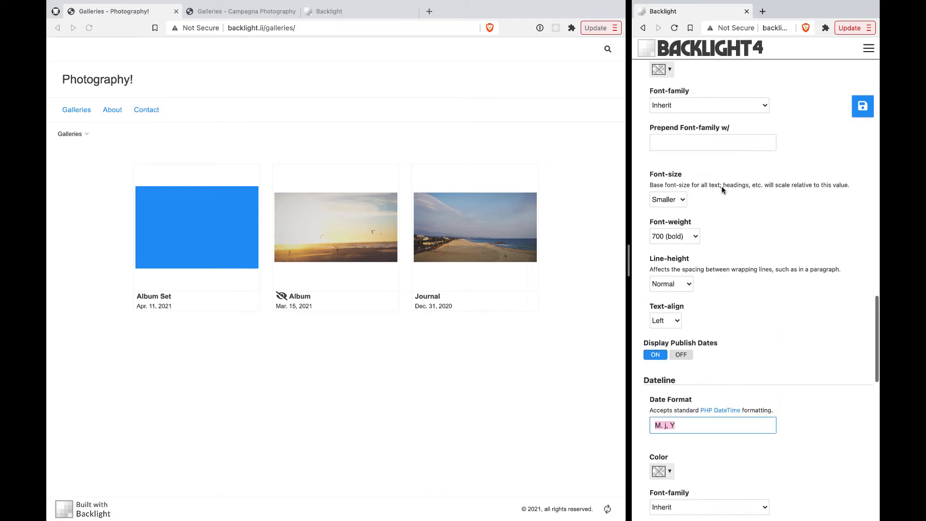
{"action": "scroll", "coordinate": [722, 190], "scroll_direction": "up", "scroll_amount": 1}
{"action": "left_click", "coordinate": [481, 404]}
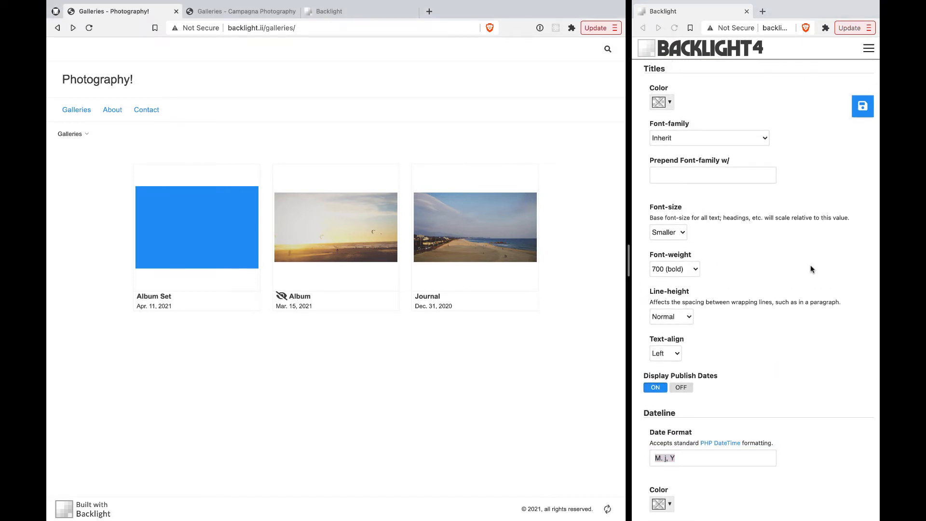
- Highlight the Galleries breadcrumb on the site and expand the template's Breadcrumbs settings
{"action": "scroll", "coordinate": [811, 269], "scroll_direction": "up", "scroll_amount": 20}
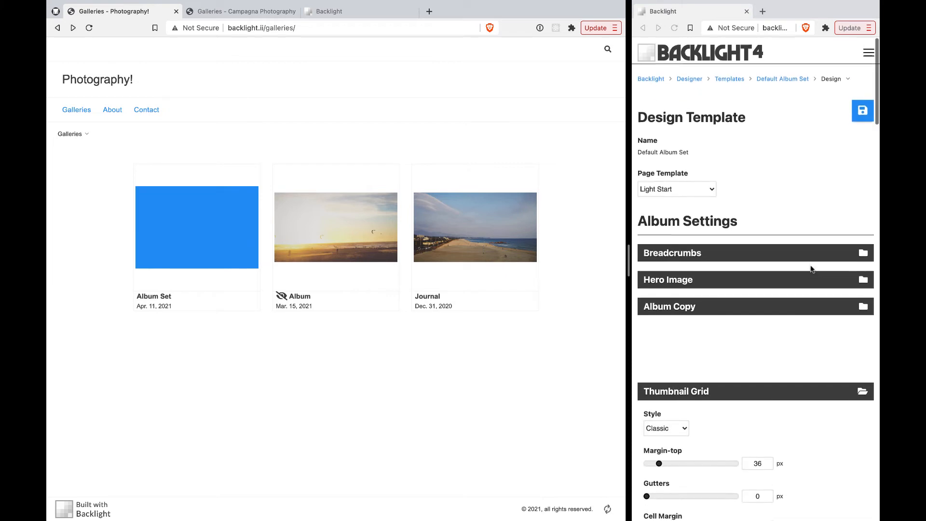
{"action": "double_click", "coordinate": [67, 133]}
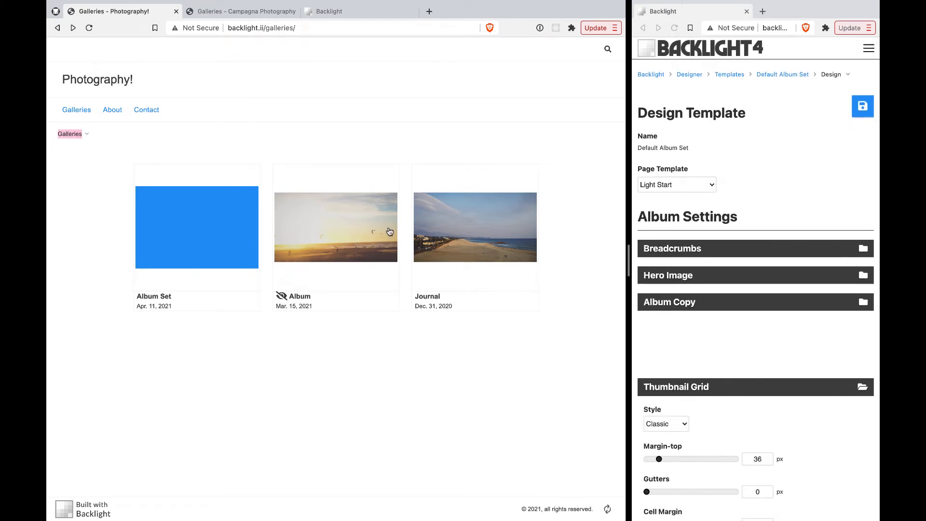
{"action": "left_click", "coordinate": [718, 249]}
{"action": "left_click", "coordinate": [707, 250]}
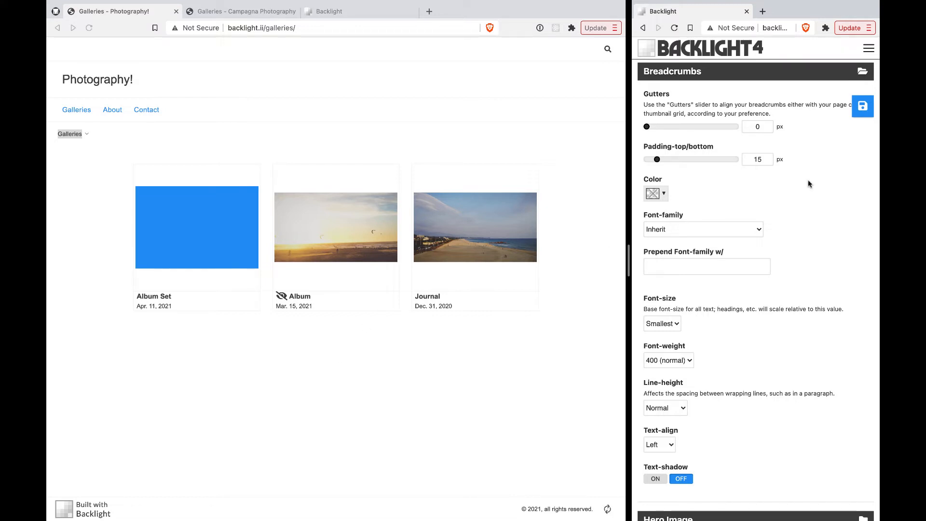
- Collapse the Breadcrumbs settings and open the fifth photo of the site's Album gallery with its side panel of sharing links
{"action": "left_click", "coordinate": [838, 77]}
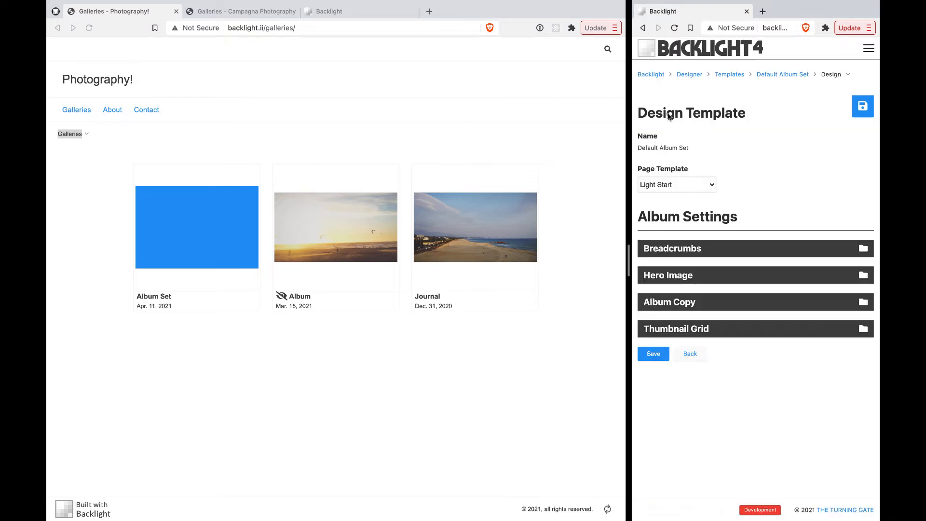
{"action": "left_click", "coordinate": [351, 375]}
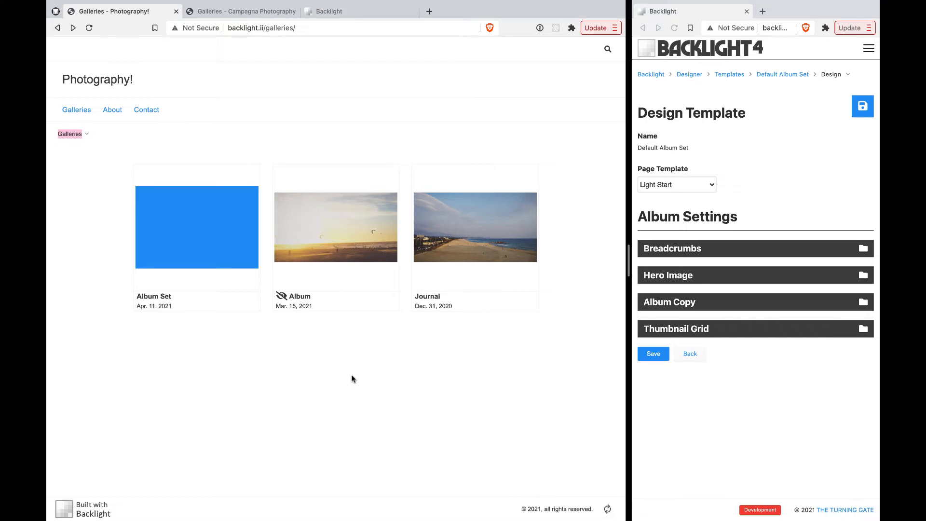
{"action": "left_click", "coordinate": [343, 255]}
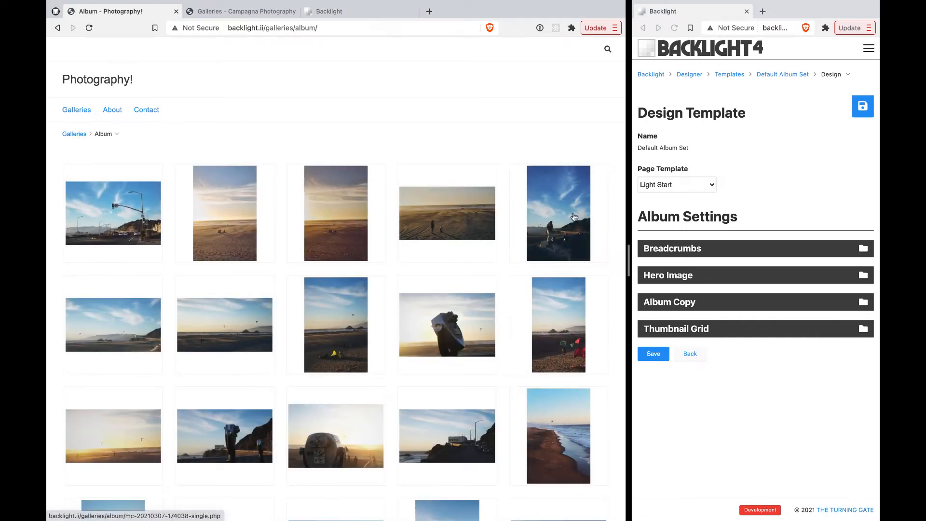
{"action": "left_click", "coordinate": [561, 215]}
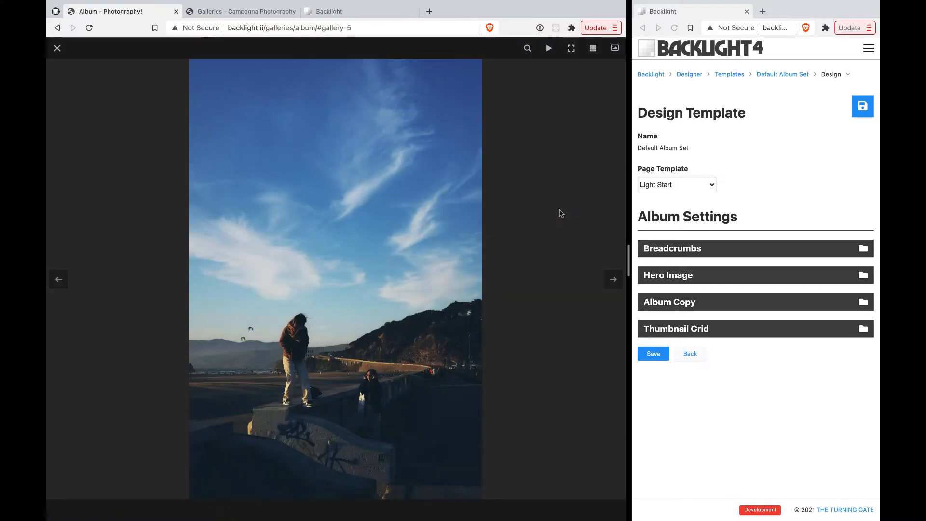
{"action": "left_click", "coordinate": [615, 48]}
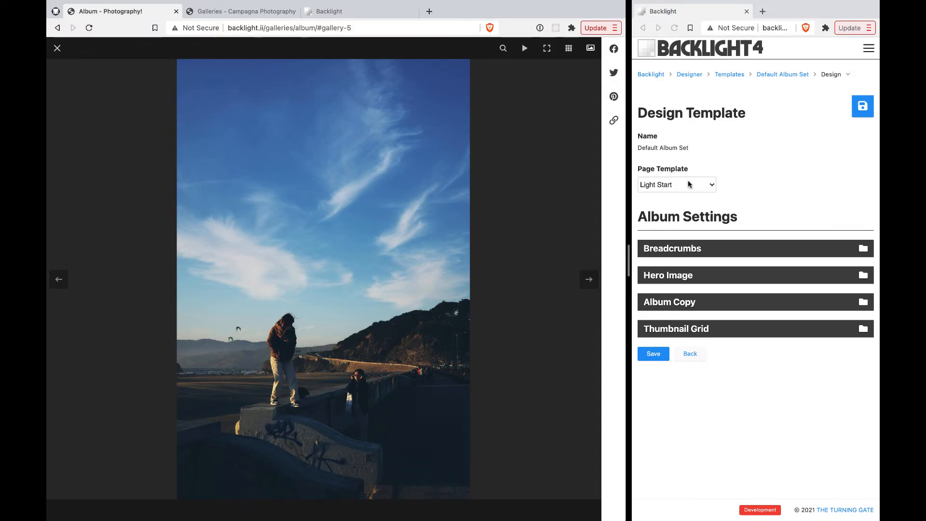
- Open the Default Album template's design from the templates list and expand its Photo Presentation settings
{"action": "left_click", "coordinate": [730, 74]}
{"action": "scroll", "coordinate": [700, 313], "scroll_direction": "down", "scroll_amount": 8}
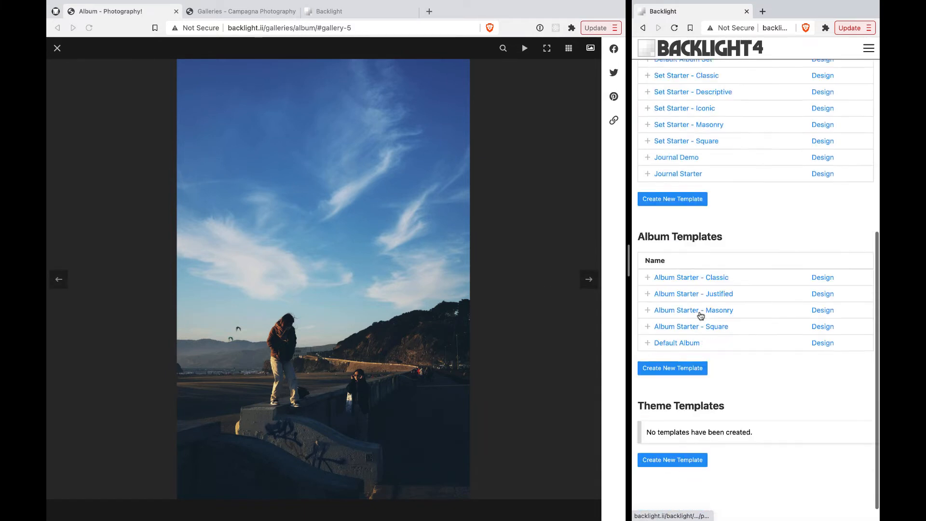
{"action": "left_click", "coordinate": [825, 324]}
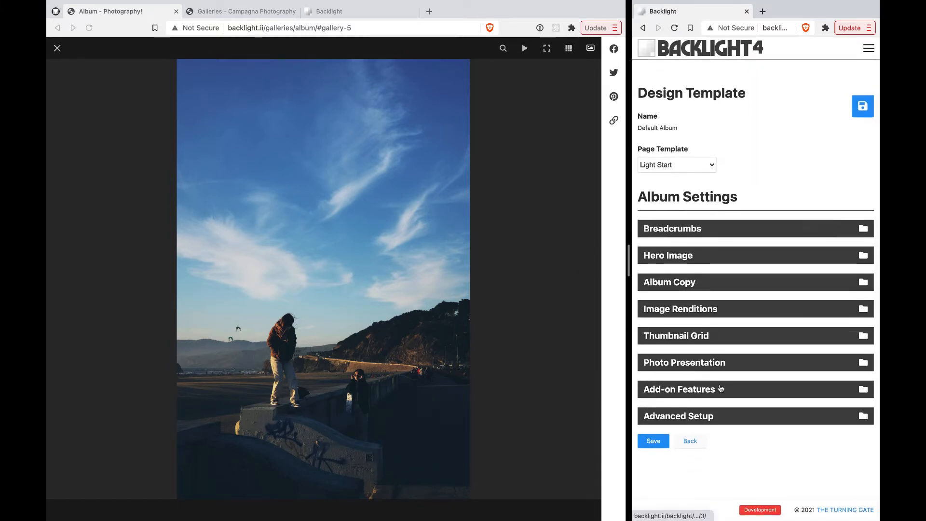
{"action": "left_click", "coordinate": [730, 367]}
- Set Social Media Sharing to OFF in the album template's slideshow settings and save the template
{"action": "scroll", "coordinate": [731, 369], "scroll_direction": "down", "scroll_amount": 10}
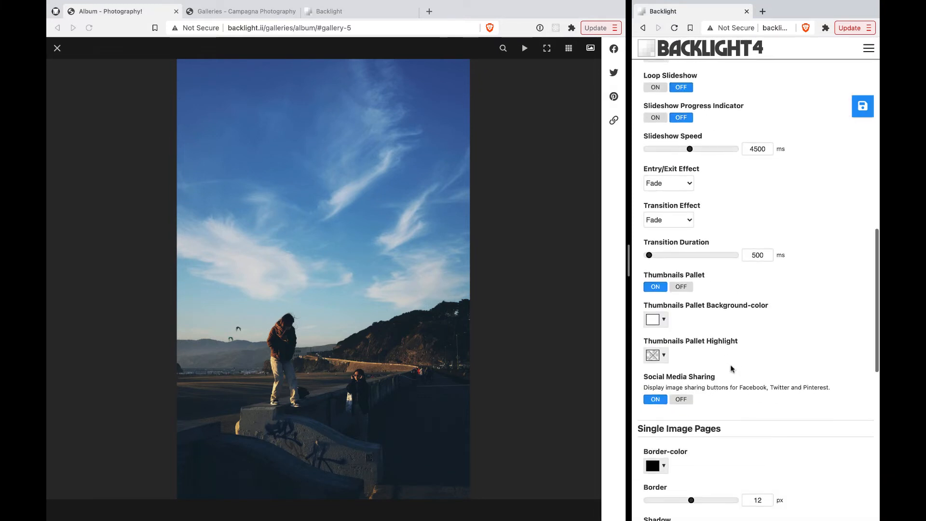
{"action": "scroll", "coordinate": [731, 369], "scroll_direction": "up", "scroll_amount": 1}
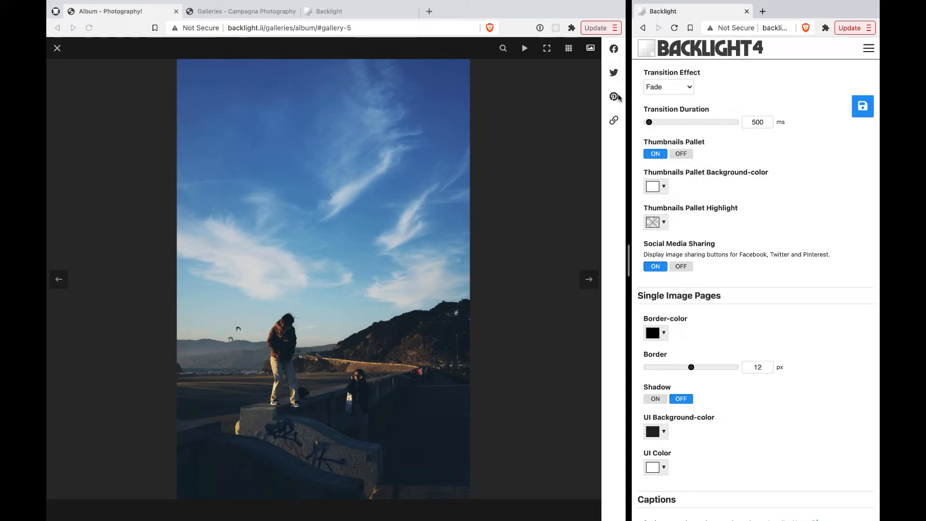
{"action": "left_click", "coordinate": [685, 268]}
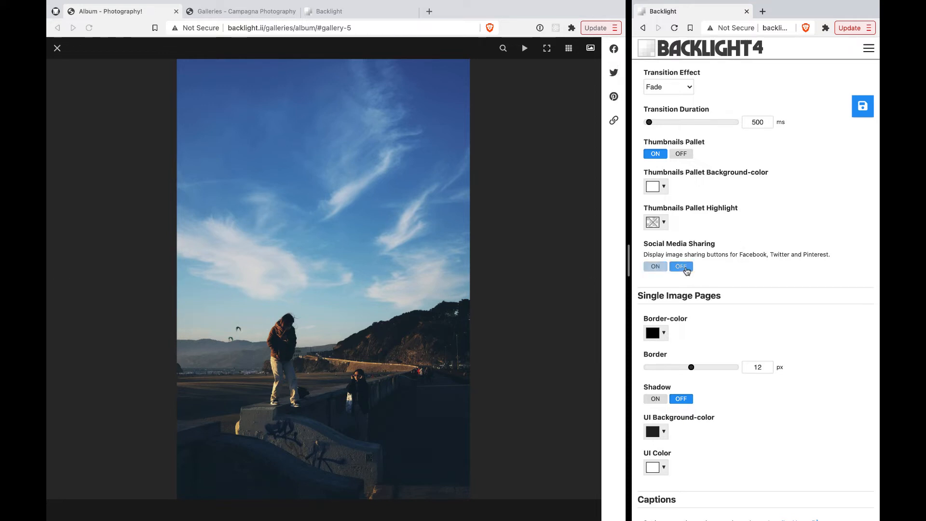
{"action": "left_click", "coordinate": [864, 110]}
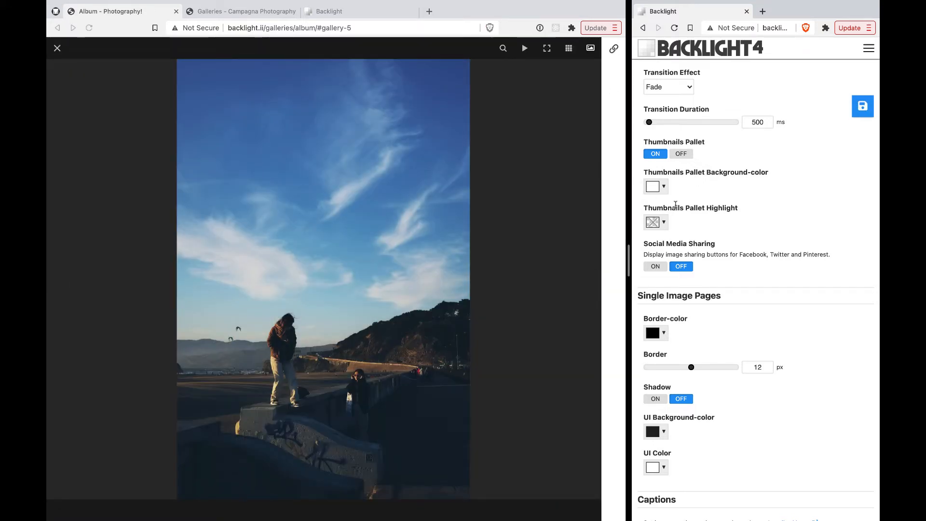
- Find the Metadata Display section under Photo Presentation and set Metadata Panel to ON
{"action": "scroll", "coordinate": [771, 304], "scroll_direction": "down", "scroll_amount": 5}
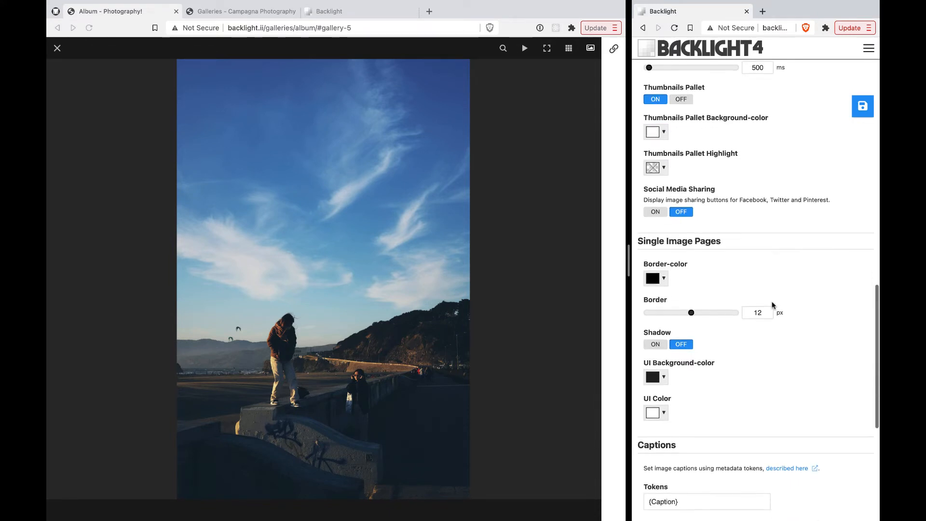
{"action": "scroll", "coordinate": [772, 305], "scroll_direction": "down", "scroll_amount": 10}
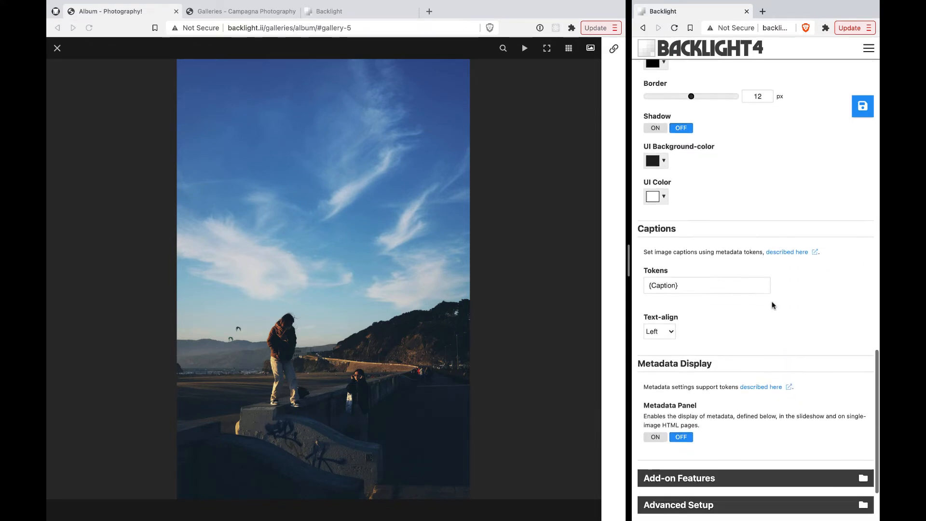
{"action": "double_click", "coordinate": [659, 275]}
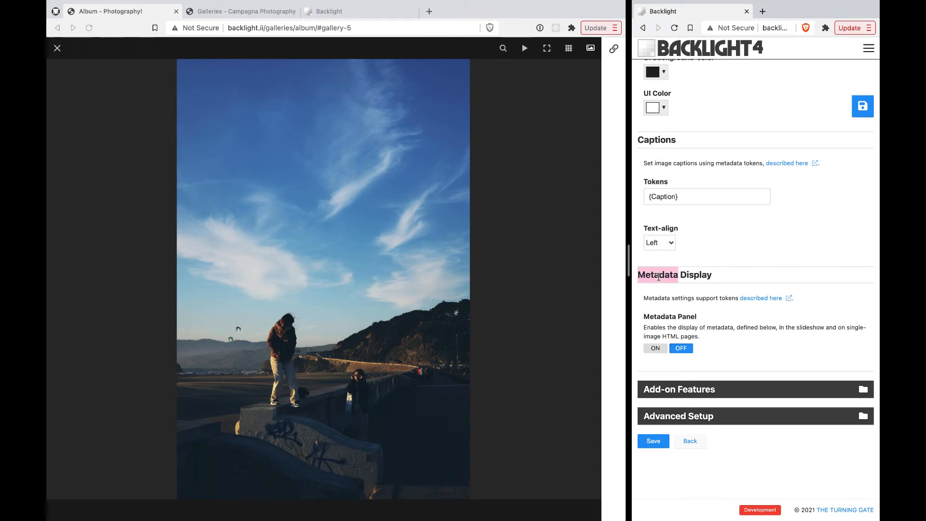
{"action": "left_click_drag", "start_coordinate": [659, 274], "coordinate": [689, 276]}
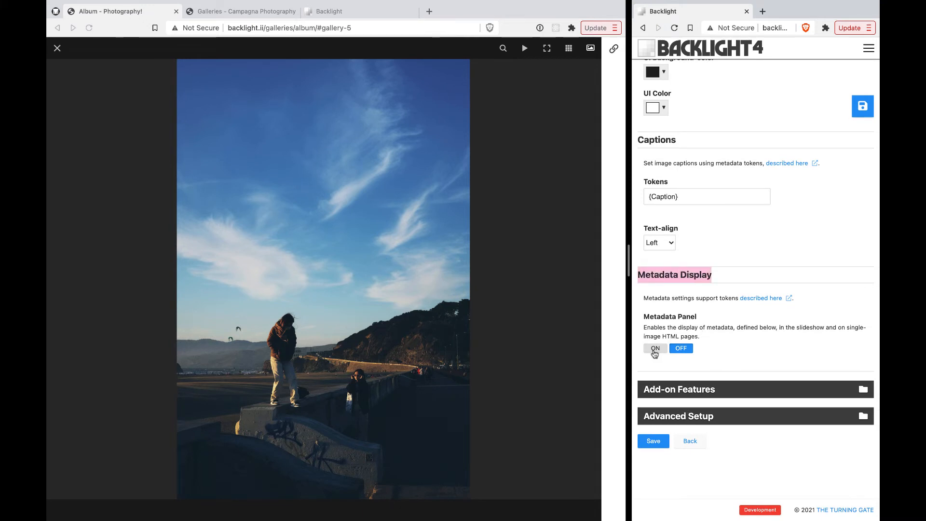
{"action": "left_click", "coordinate": [655, 349]}
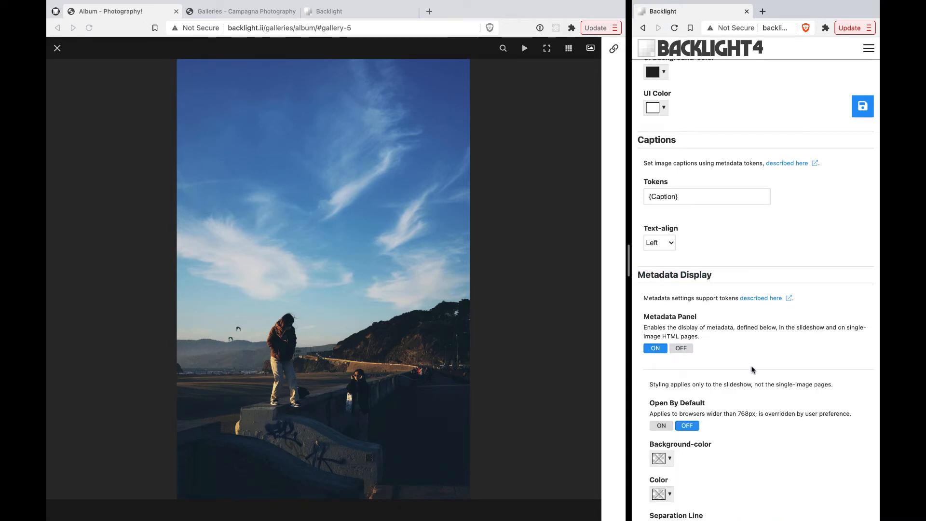
- Review the panel's styling options and the titles and tokens of the metadata slots, and save the album template
{"action": "scroll", "coordinate": [753, 369], "scroll_direction": "down", "scroll_amount": 5}
{"action": "scroll", "coordinate": [753, 370], "scroll_direction": "down", "scroll_amount": 2}
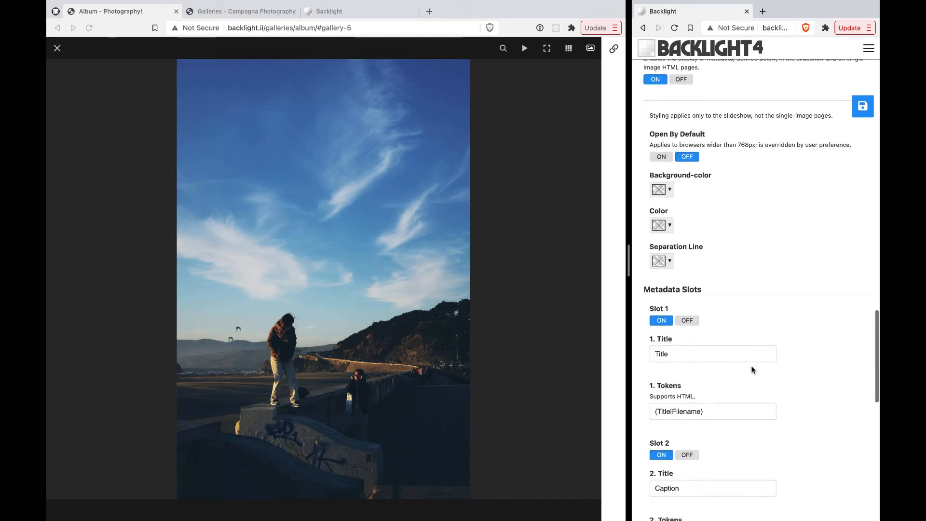
{"action": "scroll", "coordinate": [752, 370], "scroll_direction": "down", "scroll_amount": 4}
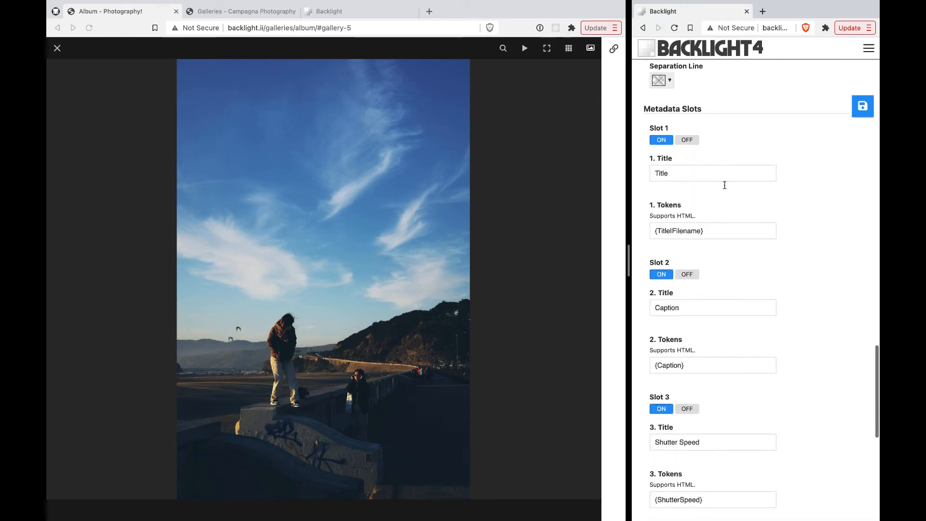
{"action": "left_click", "coordinate": [710, 231]}
{"action": "scroll", "coordinate": [713, 312], "scroll_direction": "down", "scroll_amount": 1}
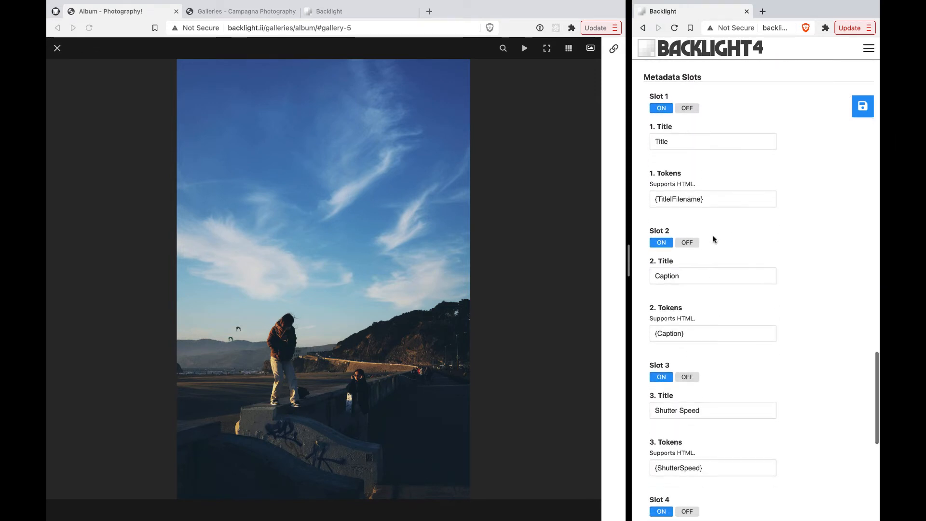
{"action": "left_click", "coordinate": [723, 199]}
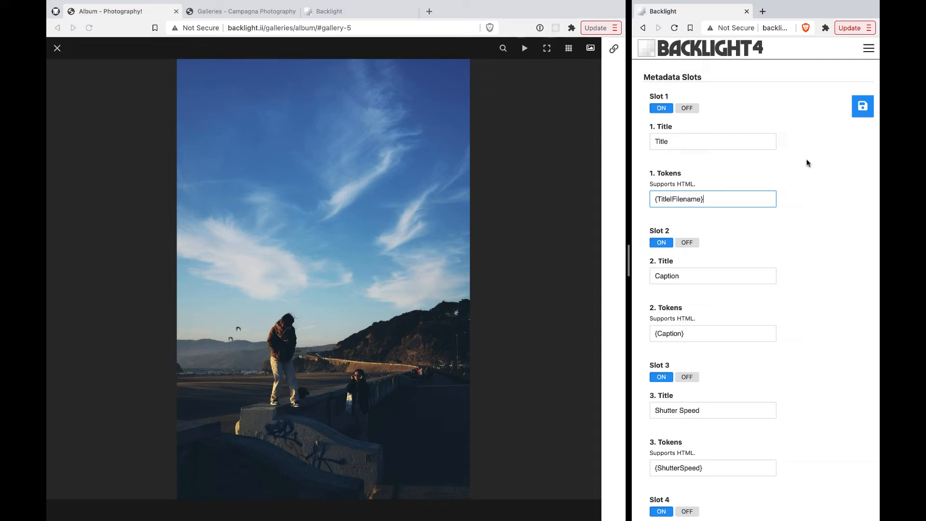
{"action": "scroll", "coordinate": [796, 143], "scroll_direction": "up", "scroll_amount": 4}
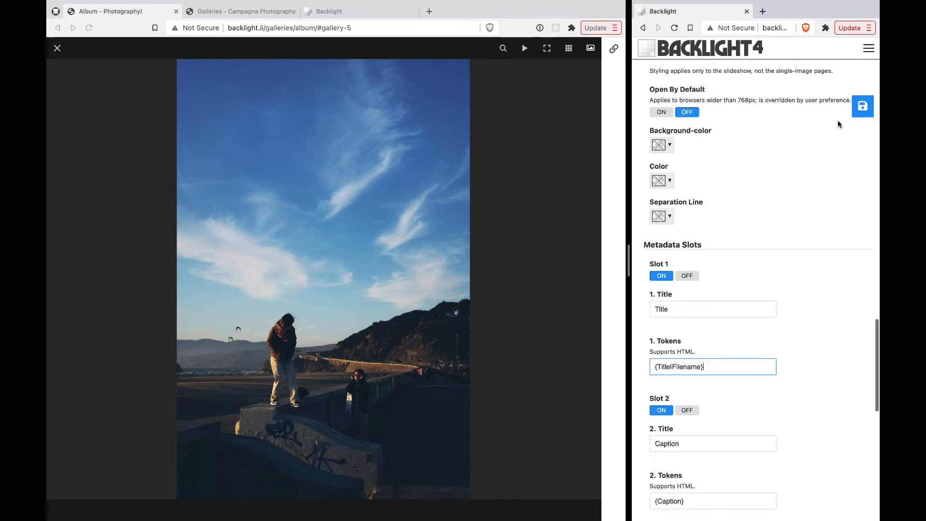
{"action": "left_click", "coordinate": [863, 107]}
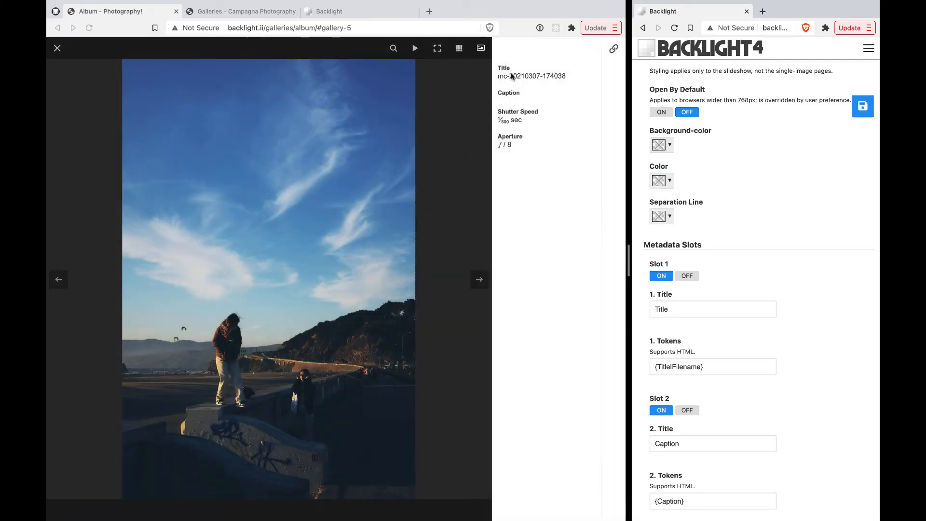
- Examine the photo's metadata panel on the site and compare it with the template's metadata slots
{"action": "double_click", "coordinate": [503, 68]}
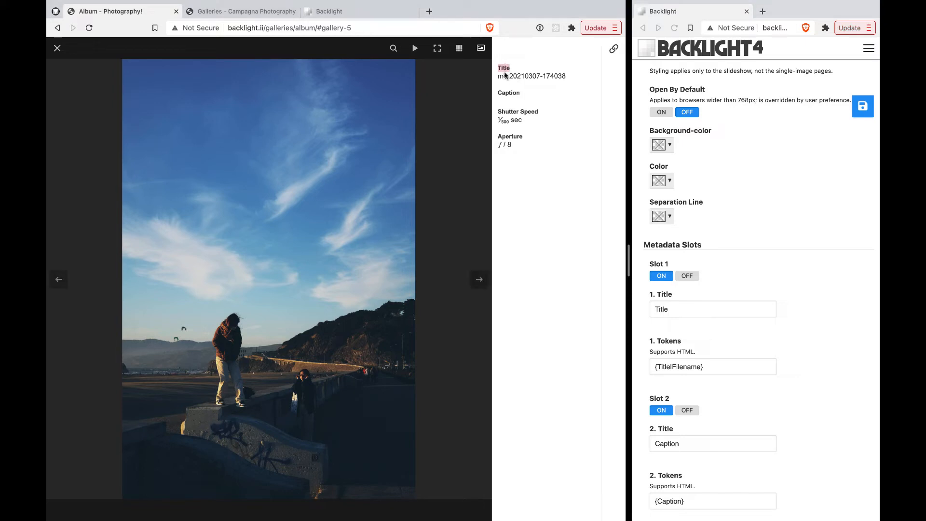
{"action": "left_click", "coordinate": [517, 145]}
{"action": "key", "text": "Escape"}
{"action": "left_click", "coordinate": [541, 195]}
{"action": "scroll", "coordinate": [654, 254], "scroll_direction": "down", "scroll_amount": 6}
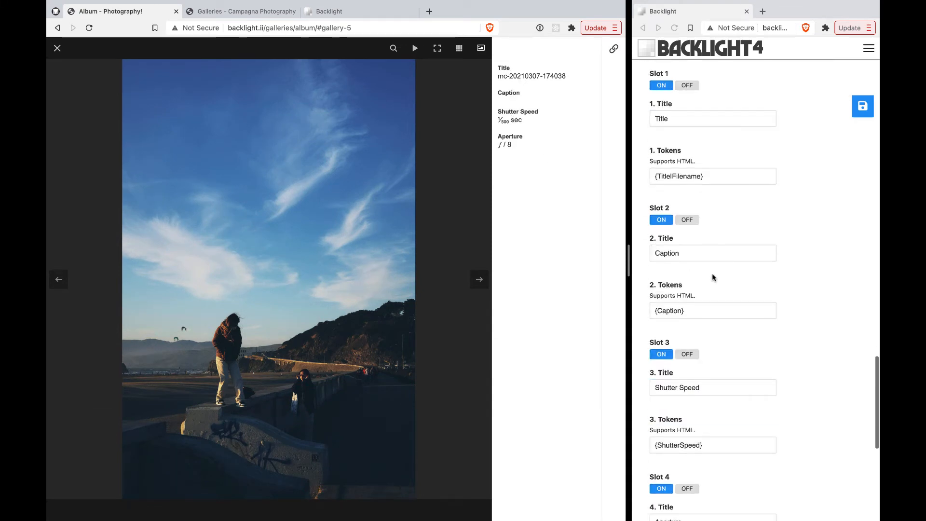
{"action": "scroll", "coordinate": [712, 275], "scroll_direction": "down", "scroll_amount": 2}
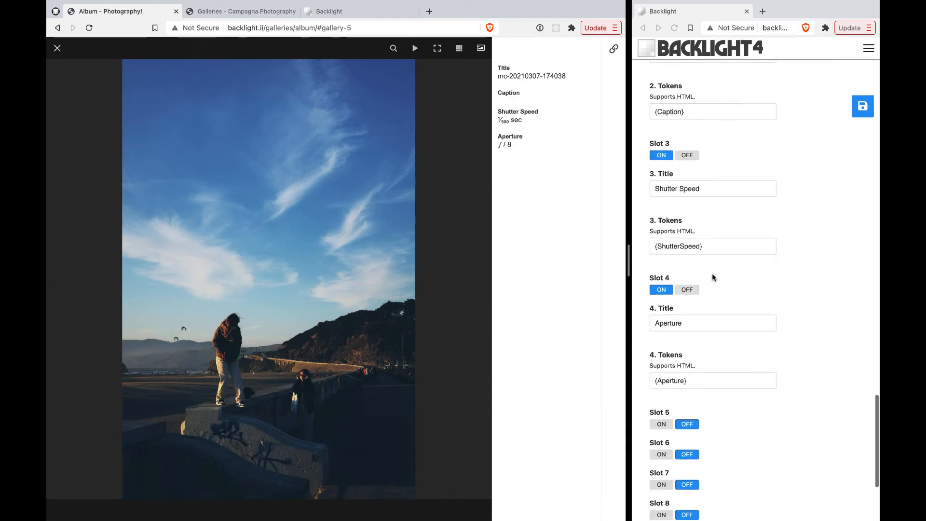
{"action": "scroll", "coordinate": [713, 275], "scroll_direction": "up", "scroll_amount": 5}
{"action": "scroll", "coordinate": [712, 273], "scroll_direction": "up", "scroll_amount": 2}
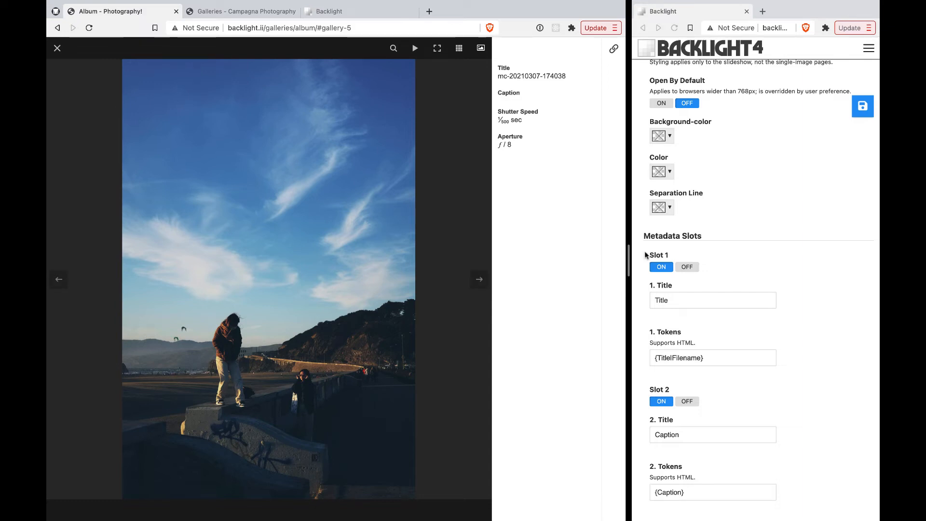
- Switch the metadata panel's Open By Default option on and back off
{"action": "scroll", "coordinate": [765, 169], "scroll_direction": "up", "scroll_amount": 3}
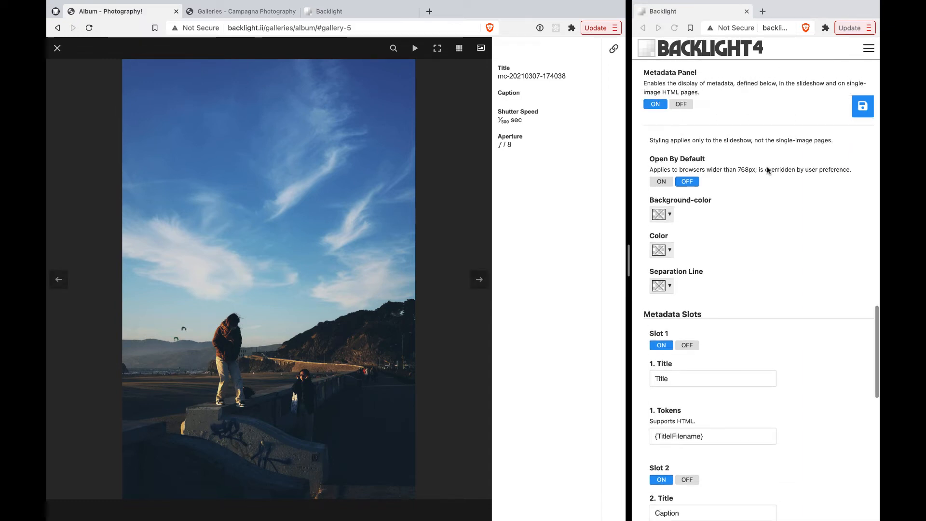
{"action": "left_click", "coordinate": [663, 183]}
{"action": "left_click", "coordinate": [682, 183]}
{"action": "left_click", "coordinate": [682, 185]}
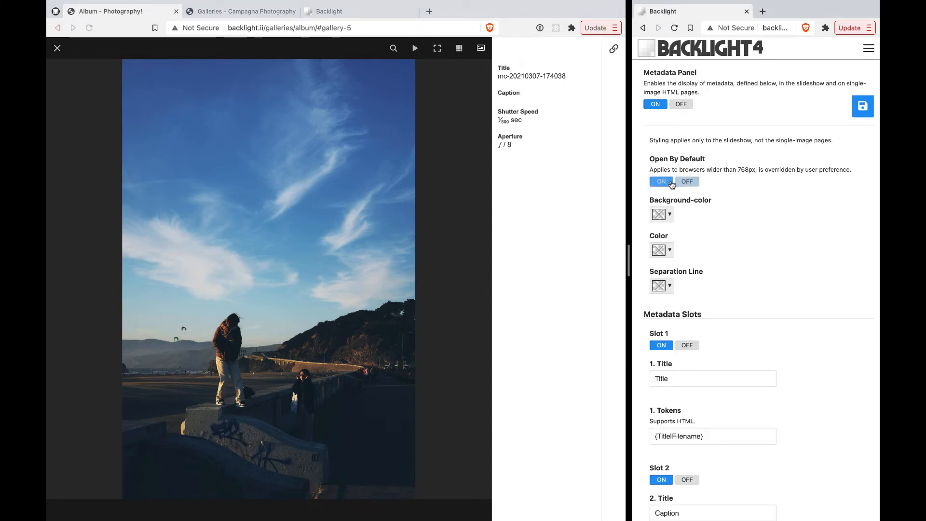
{"action": "left_click", "coordinate": [690, 184]}
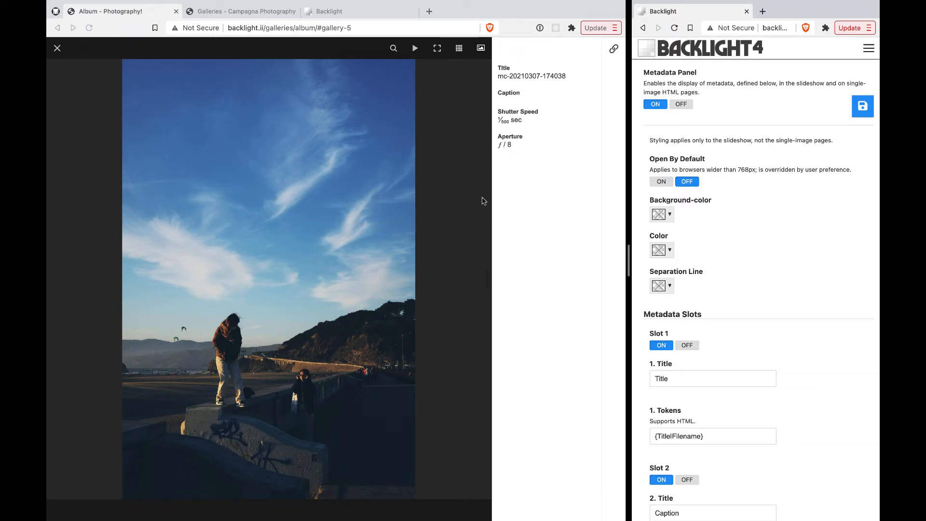
- Hide the metadata panel on the current photo, close the photo and open the album's third photo
{"action": "left_click", "coordinate": [482, 48]}
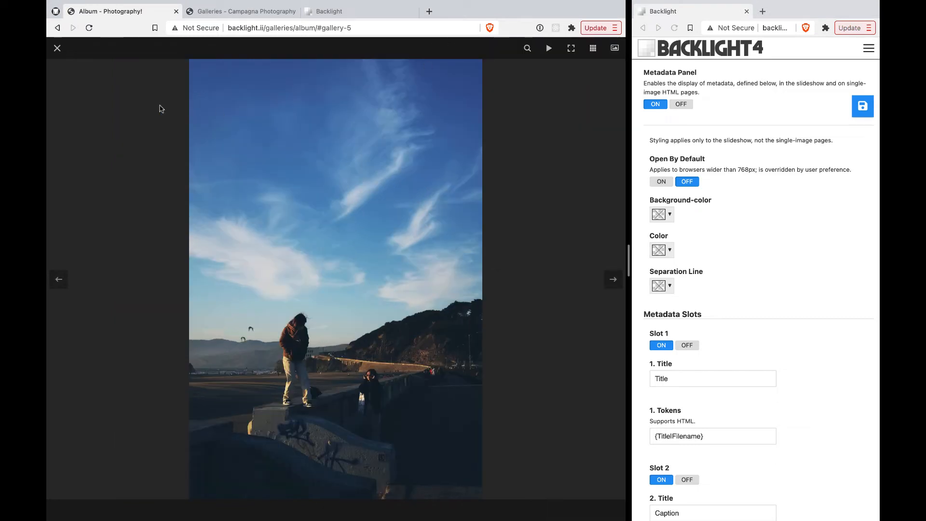
{"action": "left_click", "coordinate": [57, 48]}
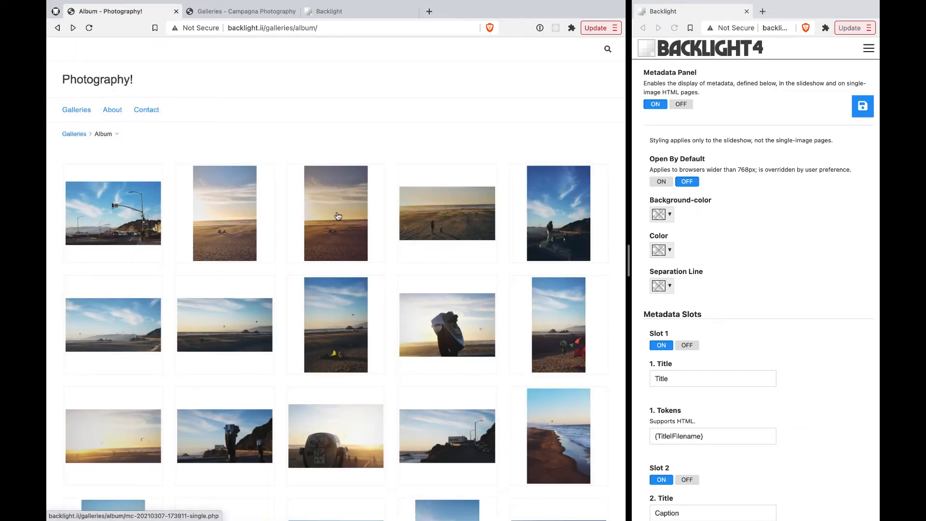
{"action": "left_click", "coordinate": [338, 216]}
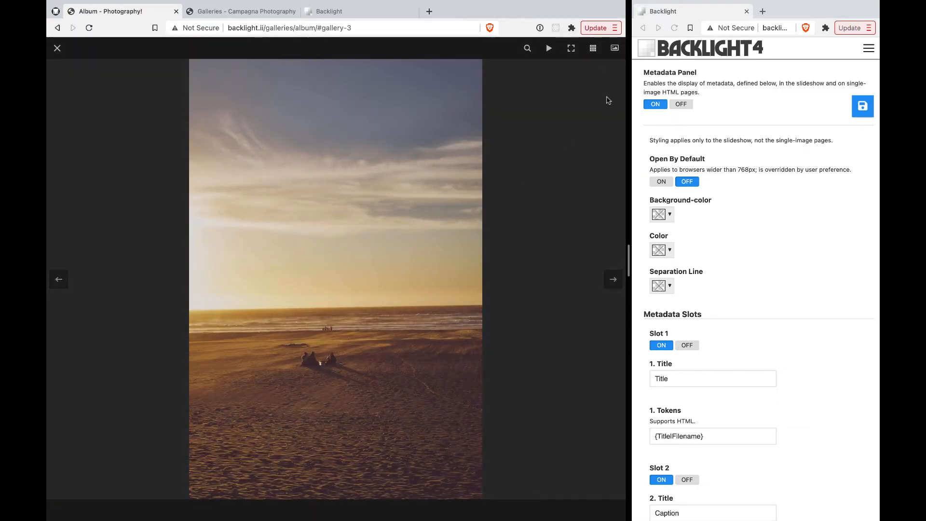
- Show the metadata panel on the third photo, close the photo and open the album's second photo
{"action": "left_click", "coordinate": [614, 49]}
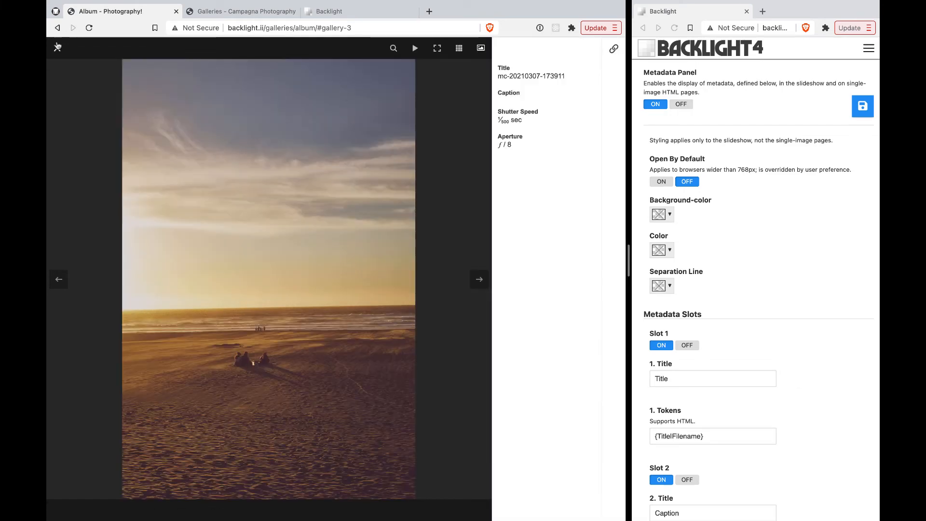
{"action": "left_click", "coordinate": [57, 46]}
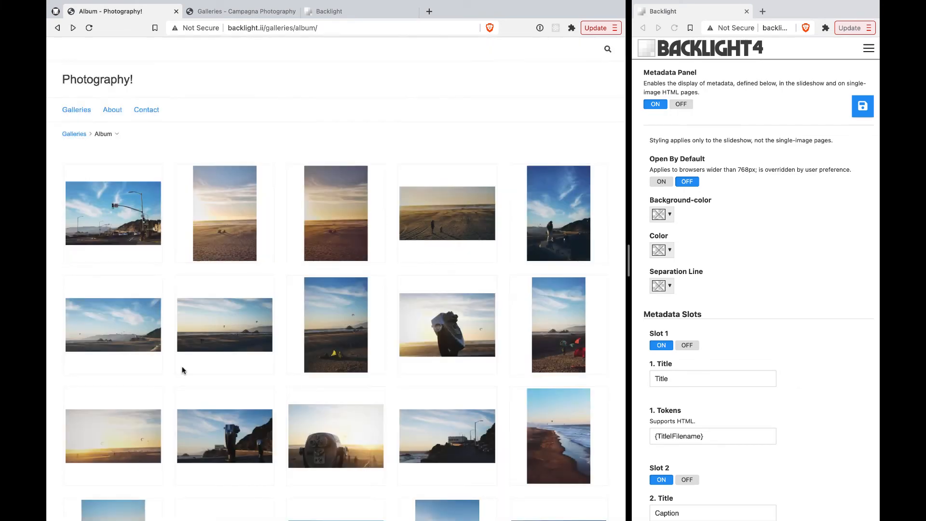
{"action": "left_click", "coordinate": [219, 227]}
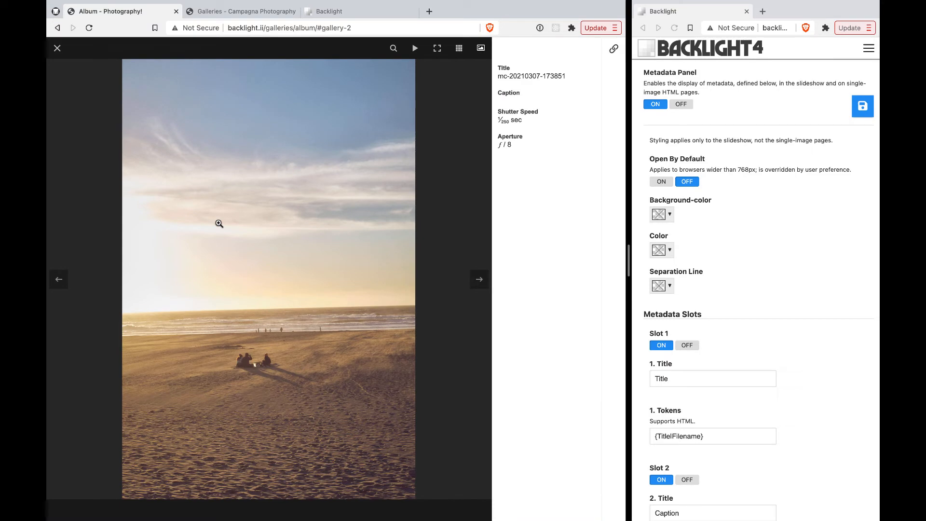
- Browse back and forth through the slideshow with the metadata panel open, close it, and reopen the album's third photo
{"action": "key", "text": "Right"}
{"action": "key", "text": "Right"}
{"action": "key", "text": "Right"}
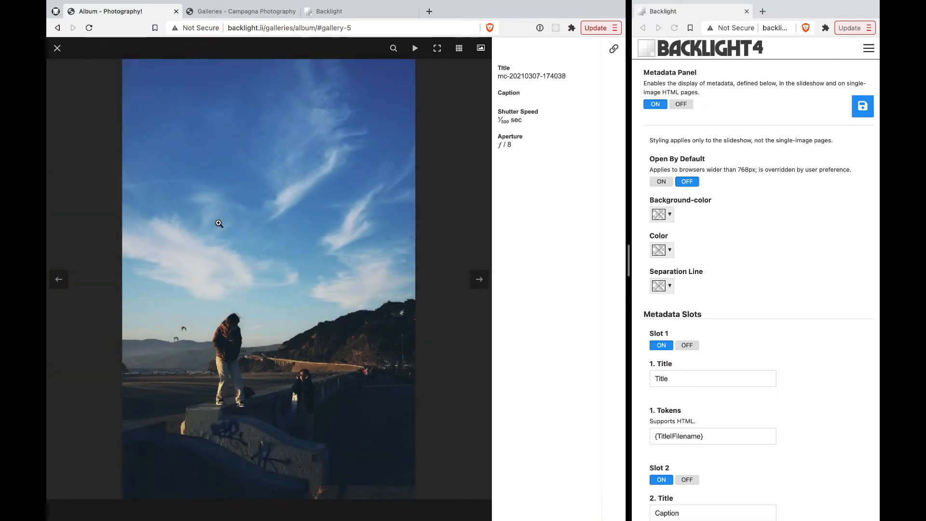
{"action": "key", "text": "Left"}
{"action": "key", "text": "Left"}
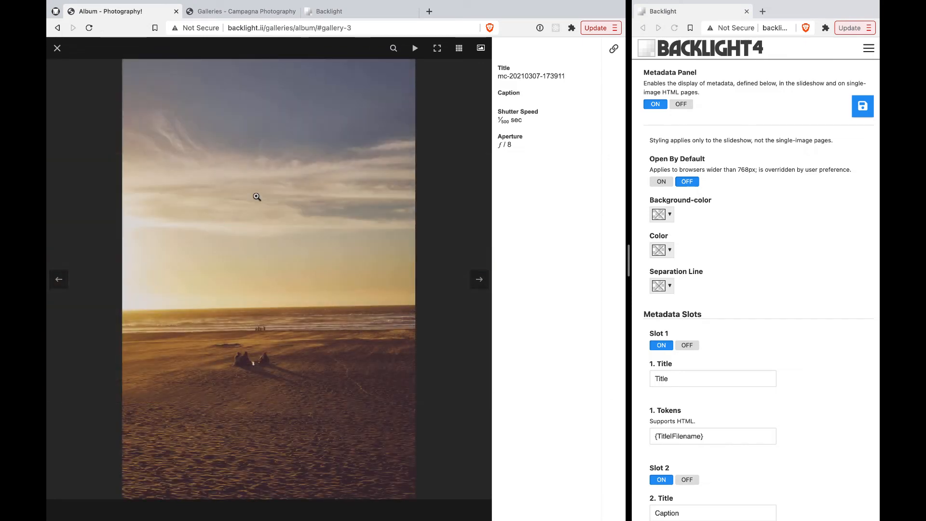
{"action": "key", "text": "Right"}
{"action": "key", "text": "Right"}
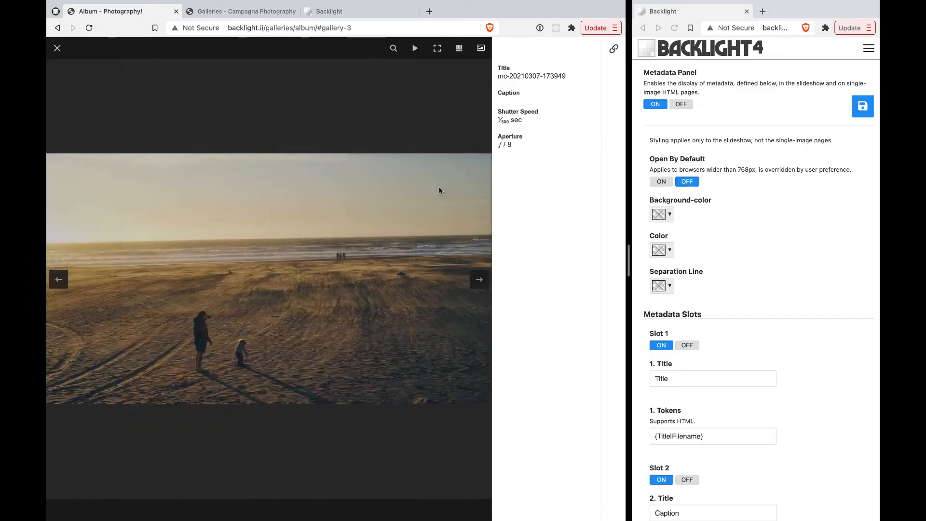
{"action": "key", "text": "Escape"}
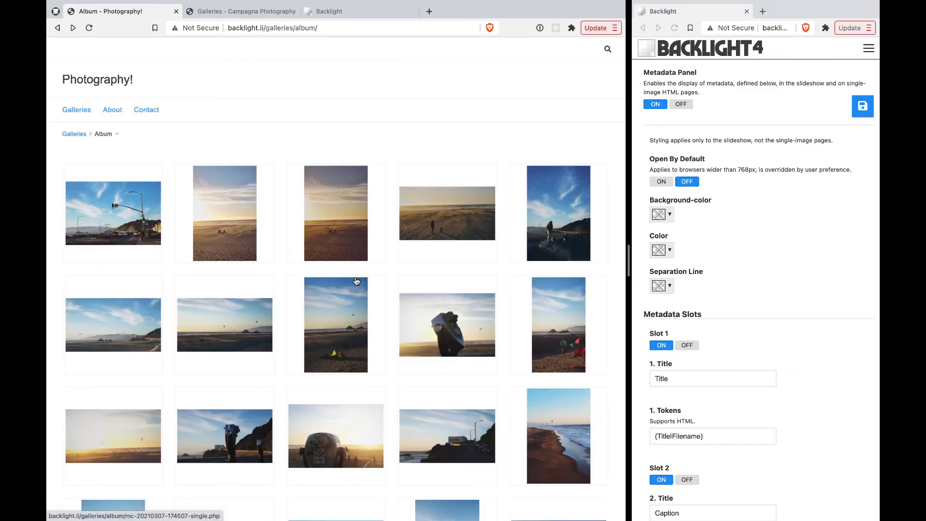
{"action": "left_click", "coordinate": [341, 227]}
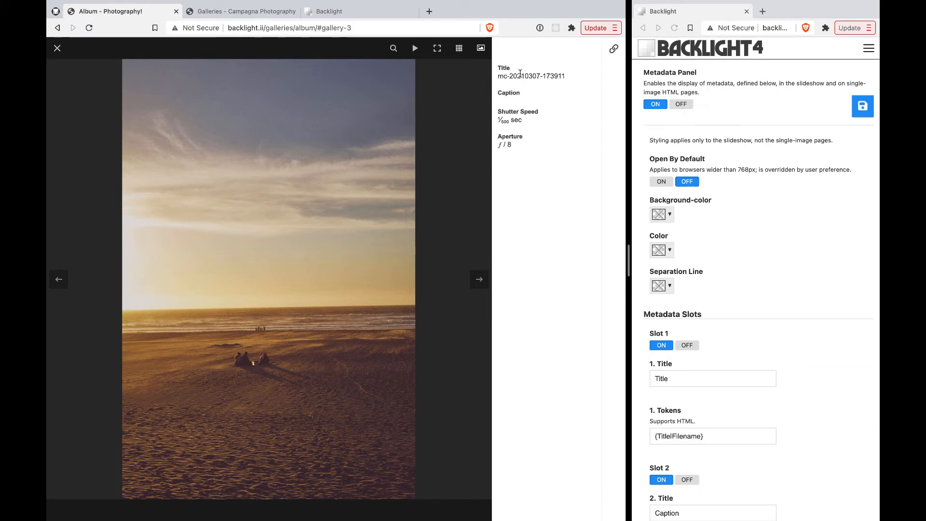
- Cut the {Aperture} token out of metadata slot 4 in the album template
{"action": "scroll", "coordinate": [710, 288], "scroll_direction": "down", "scroll_amount": 8}
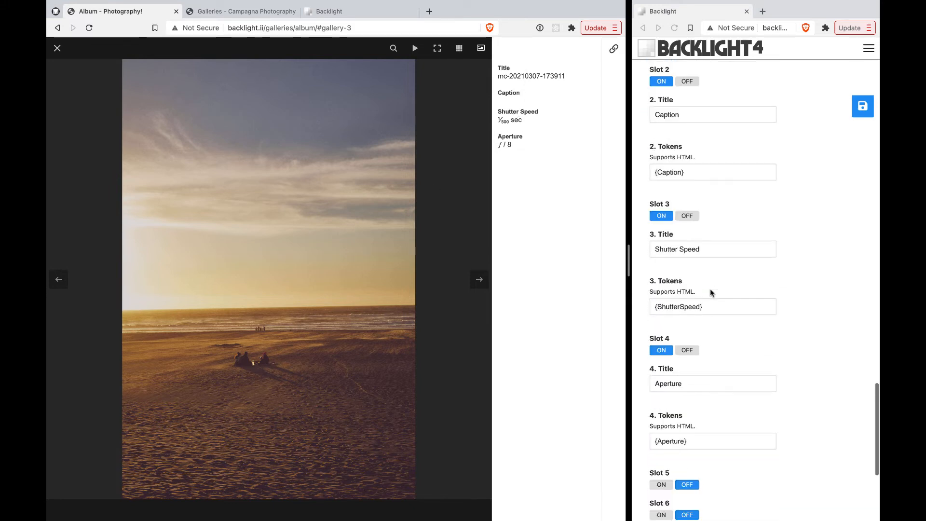
{"action": "scroll", "coordinate": [710, 289], "scroll_direction": "down", "scroll_amount": 5}
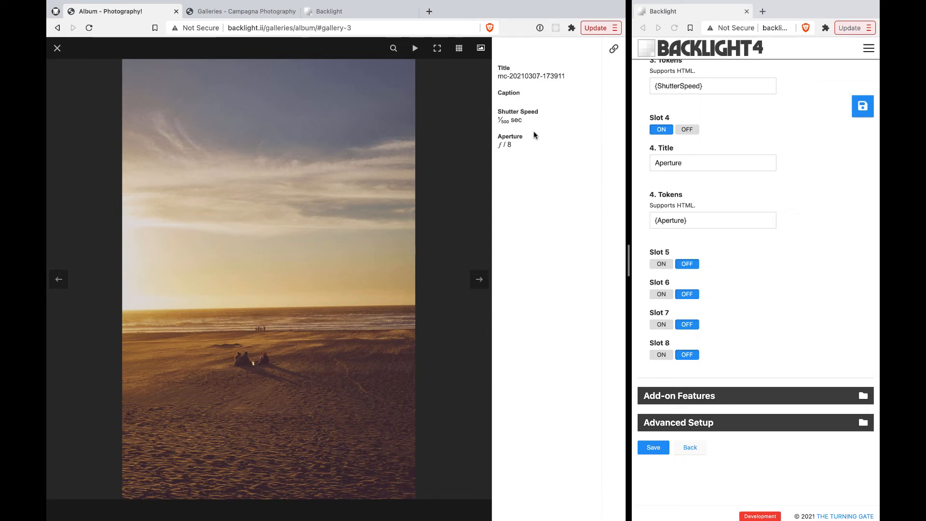
{"action": "left_click", "coordinate": [703, 220]}
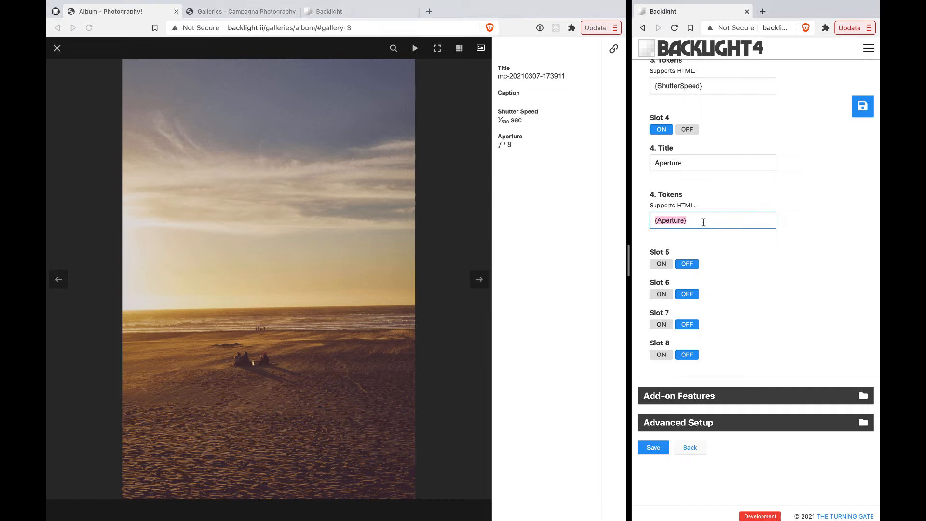
{"action": "double_click", "coordinate": [673, 219]}
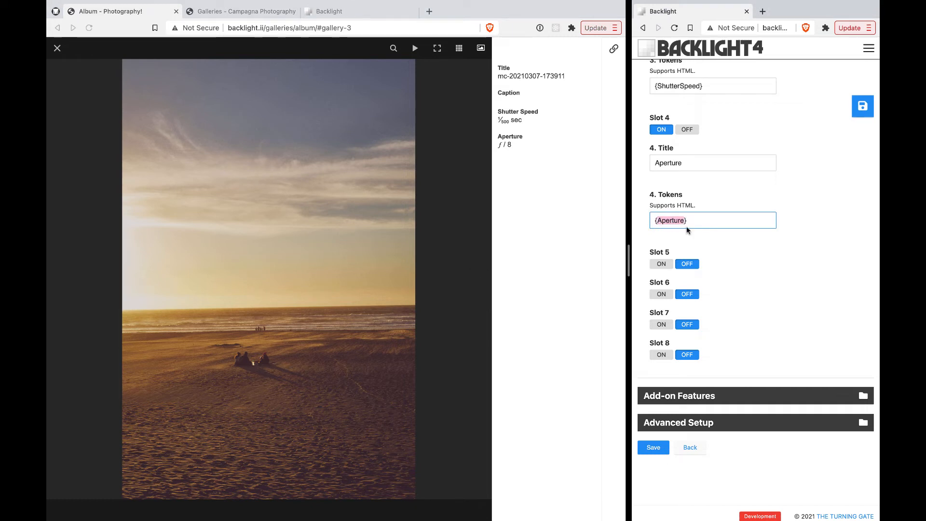
{"action": "triple_click", "coordinate": [696, 219]}
{"action": "key", "text": "super+x"}
- Set metadata slot 3's tokens to {ShutterSpeed} / {Aperture} and its title to Exposure
{"action": "scroll", "coordinate": [694, 145], "scroll_direction": "up", "scroll_amount": 3}
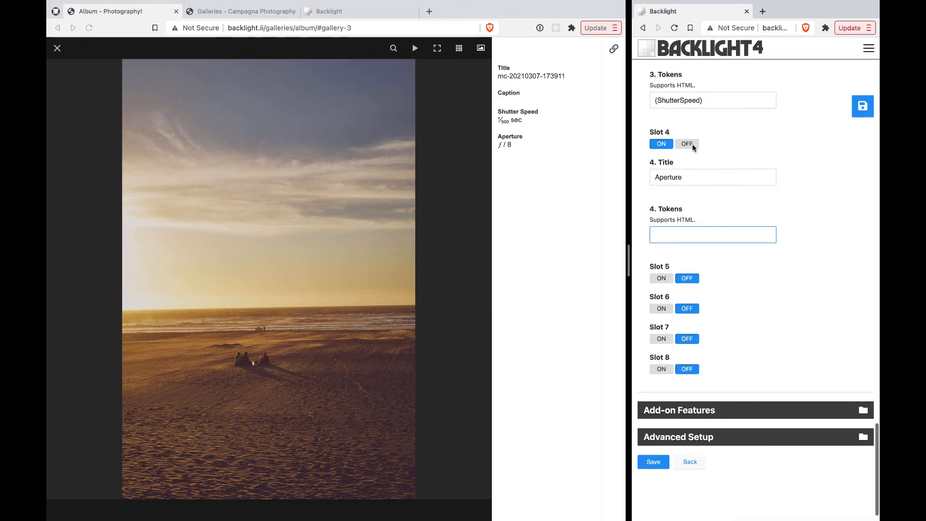
{"action": "left_click", "coordinate": [716, 146]}
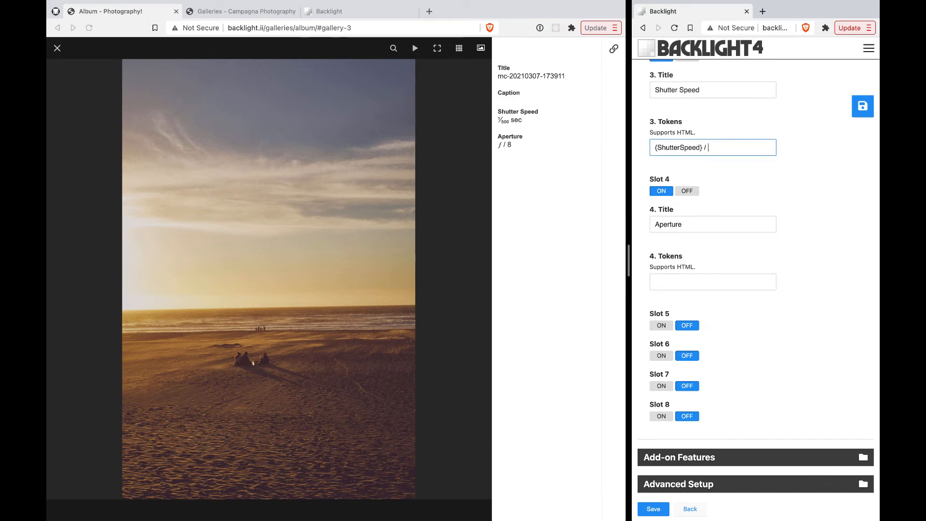
{"action": "type", "text": "/"}
{"action": "key", "text": "super+v"}
{"action": "key", "text": "shift+Tab"}
{"action": "type", "text": "Exposure"}
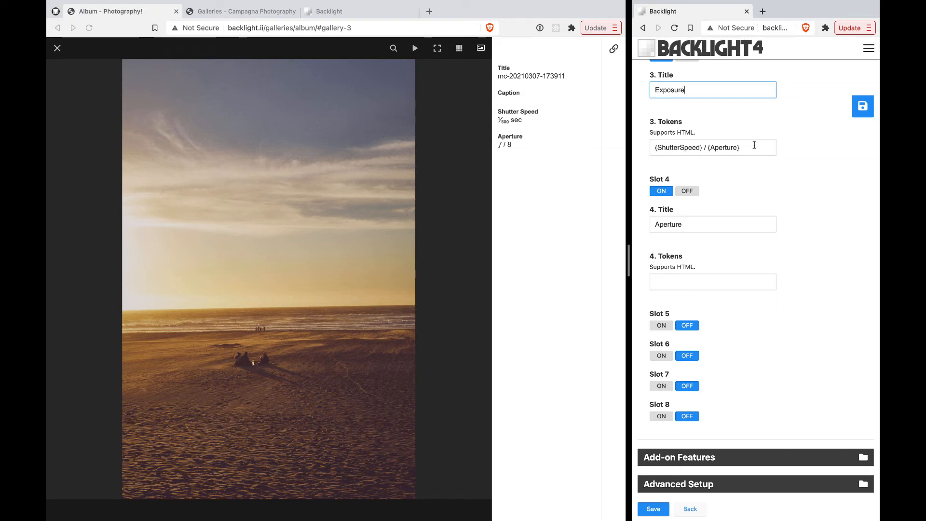
- Turn off the Metadata Panel in the album template's Metadata Display settings
{"action": "scroll", "coordinate": [766, 168], "scroll_direction": "up", "scroll_amount": 10}
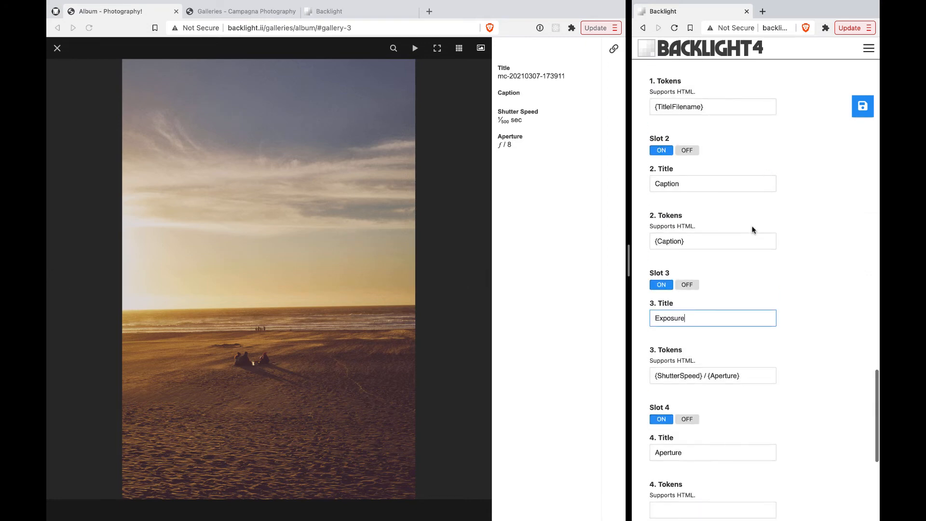
{"action": "scroll", "coordinate": [752, 226], "scroll_direction": "up", "scroll_amount": 5}
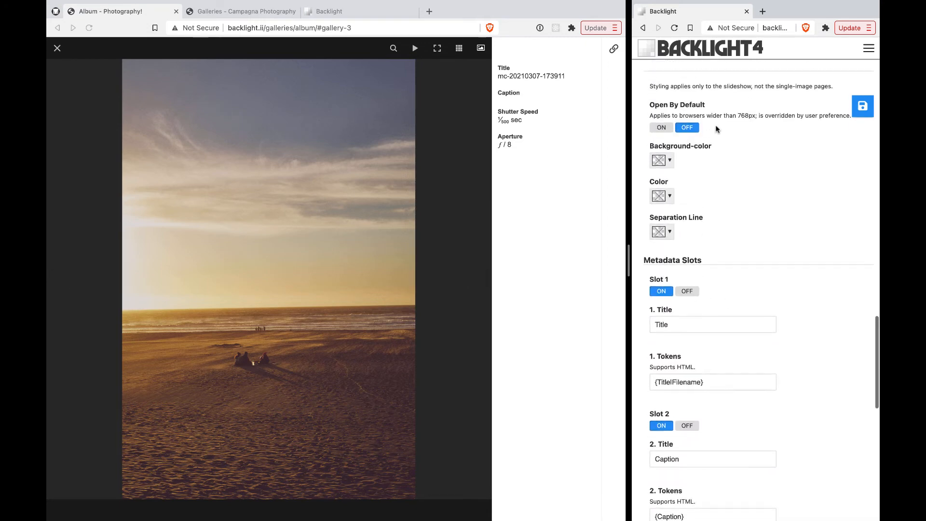
{"action": "left_click", "coordinate": [681, 162]}
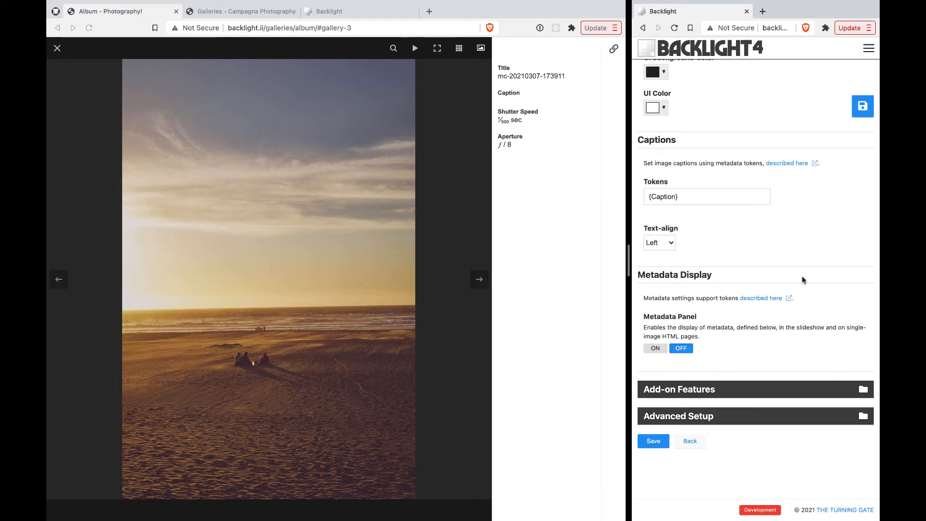
- Enable the Client Response add-on in the album template's Add-on Features and save the template
{"action": "scroll", "coordinate": [804, 280], "scroll_direction": "down", "scroll_amount": 1}
{"action": "left_click", "coordinate": [745, 386]}
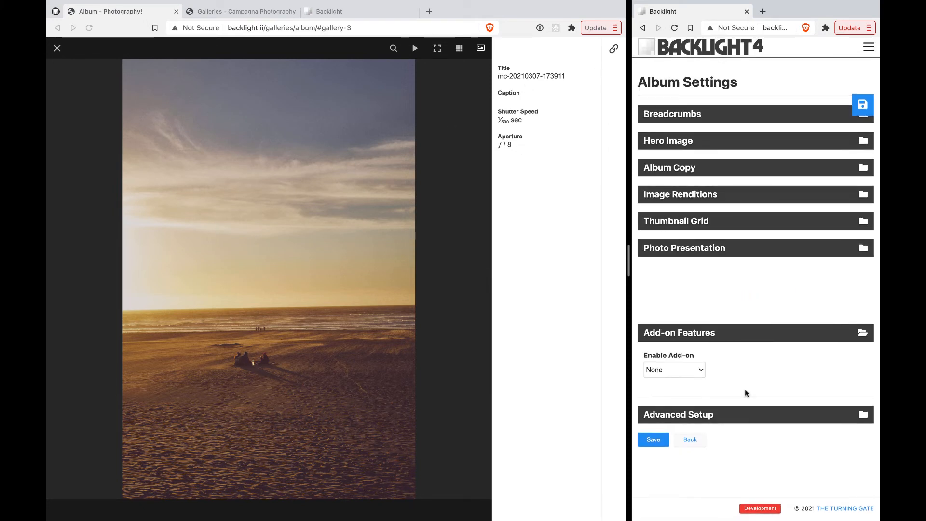
{"action": "left_click", "coordinate": [673, 372]}
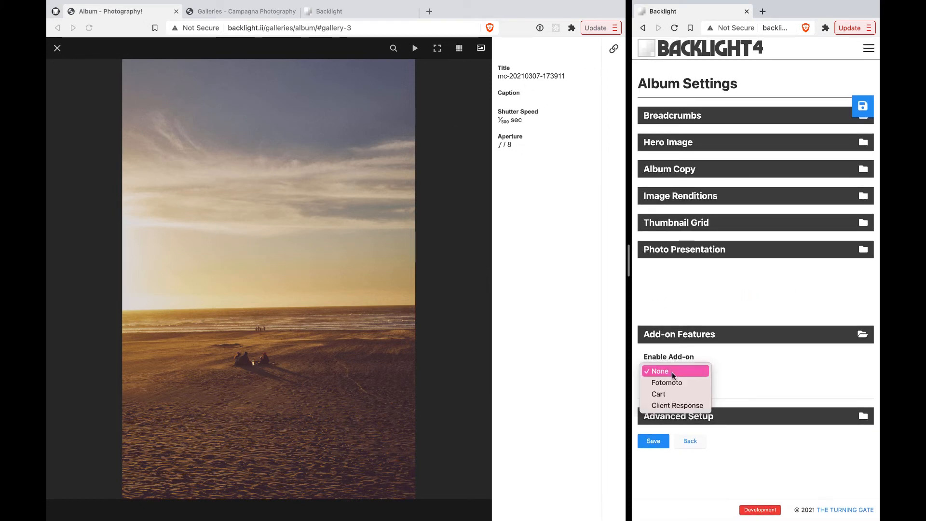
{"action": "left_click", "coordinate": [676, 406]}
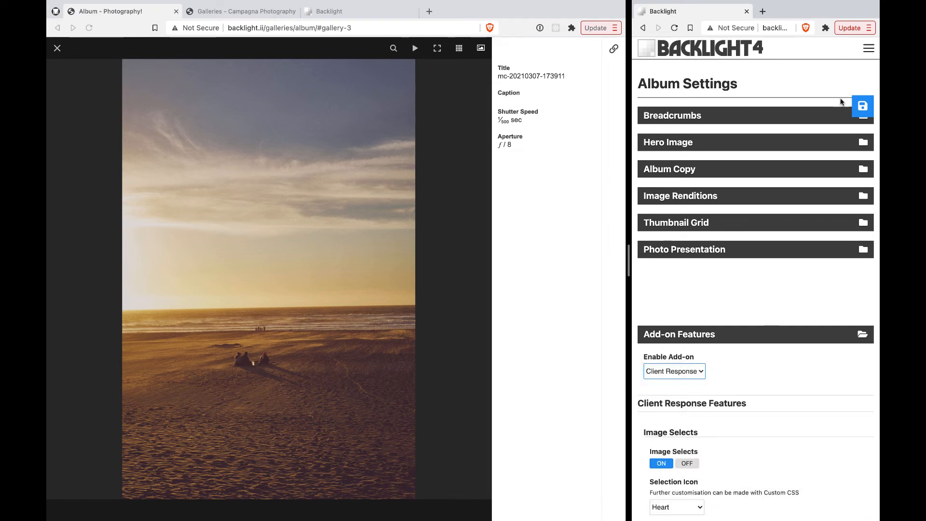
{"action": "left_click", "coordinate": [859, 107]}
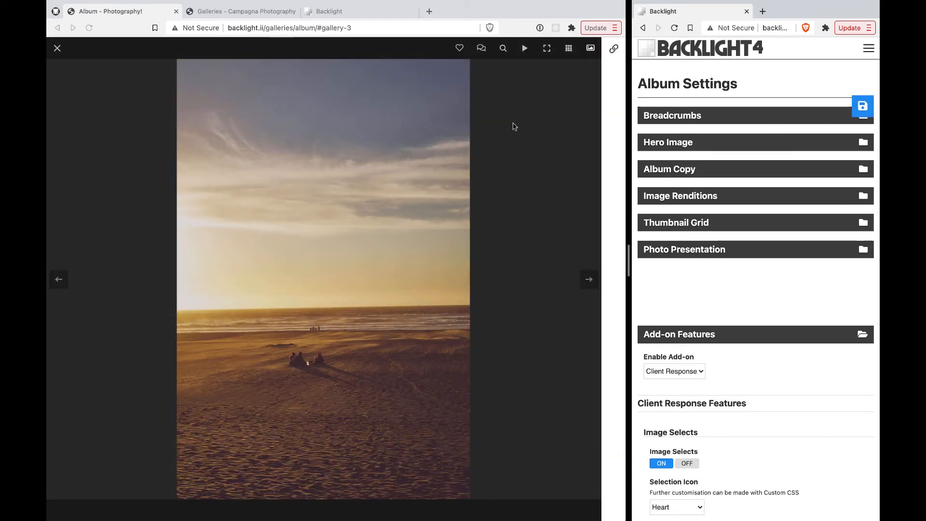
- Close the open photo and mark the album's second, third and fourth photos with the heart
{"action": "left_click", "coordinate": [514, 127]}
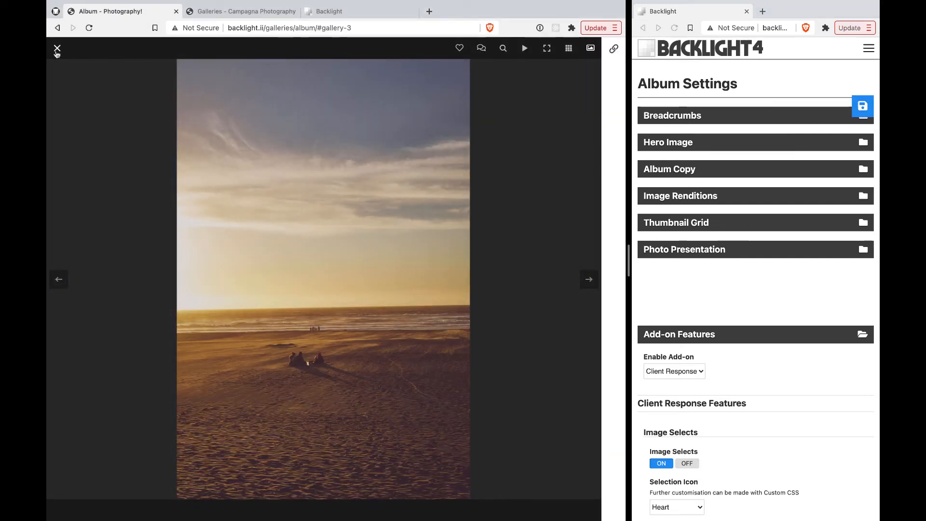
{"action": "left_click", "coordinate": [57, 48]}
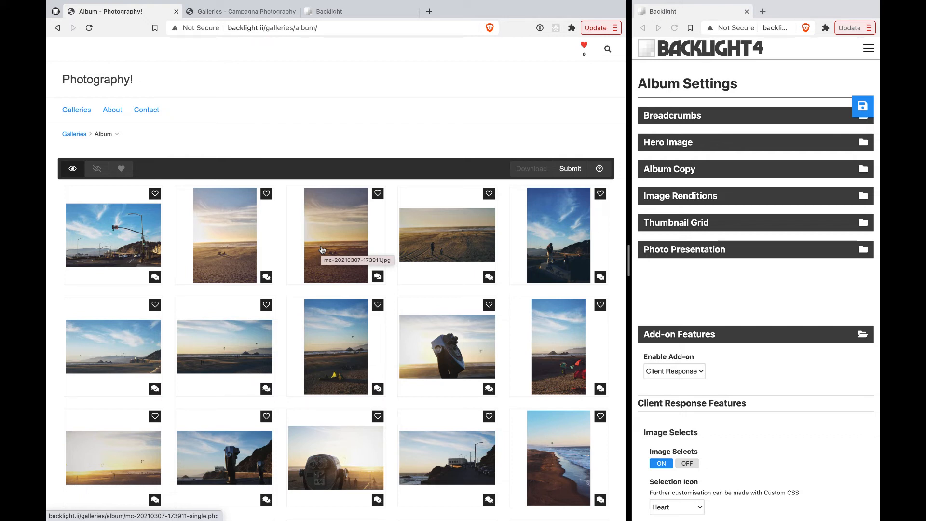
{"action": "left_click", "coordinate": [266, 194]}
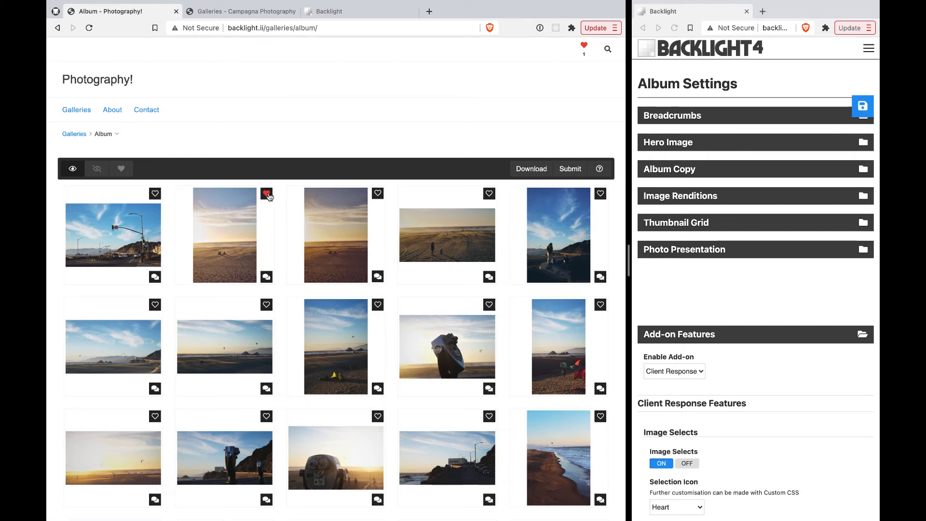
{"action": "left_click", "coordinate": [377, 193]}
{"action": "left_click", "coordinate": [489, 194]}
{"action": "scroll", "coordinate": [523, 171], "scroll_direction": "down", "scroll_amount": 1}
{"action": "scroll", "coordinate": [523, 172], "scroll_direction": "up", "scroll_amount": 1}
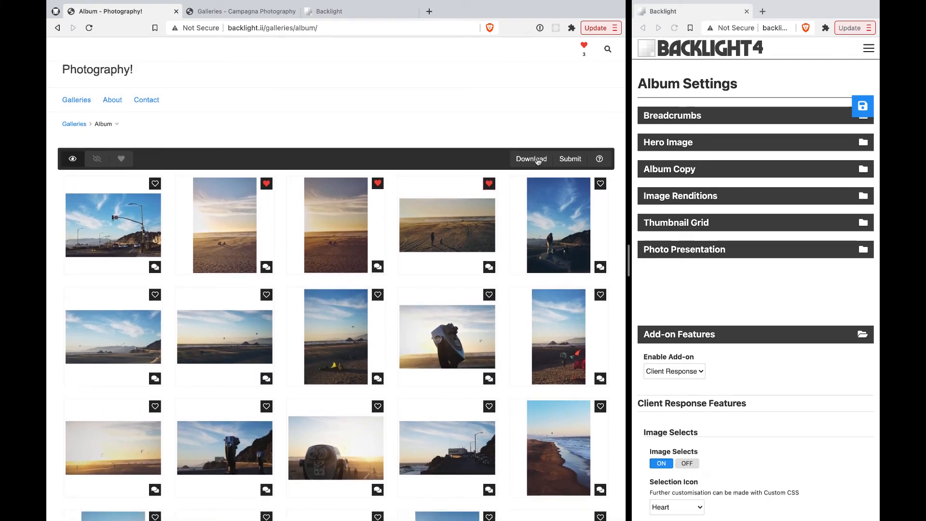
- Request a download of the hearted photos and cancel saving the zip archive
{"action": "left_click", "coordinate": [532, 160]}
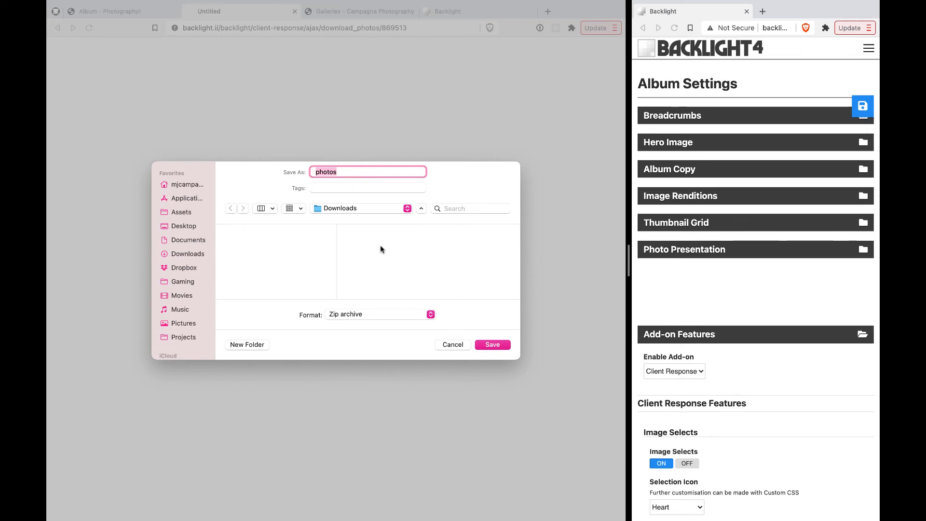
{"action": "left_click", "coordinate": [453, 345]}
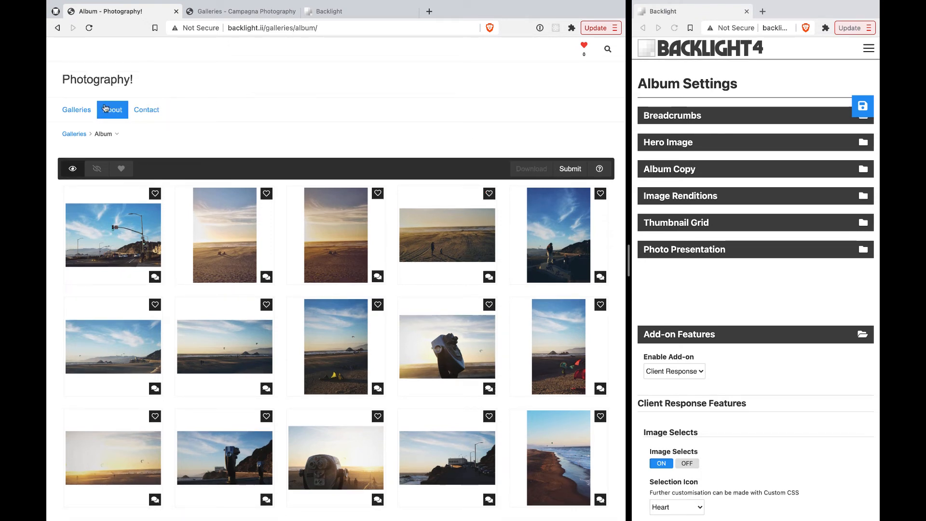
- Open the Journal album set on the site from the Galleries page
{"action": "left_click", "coordinate": [78, 111]}
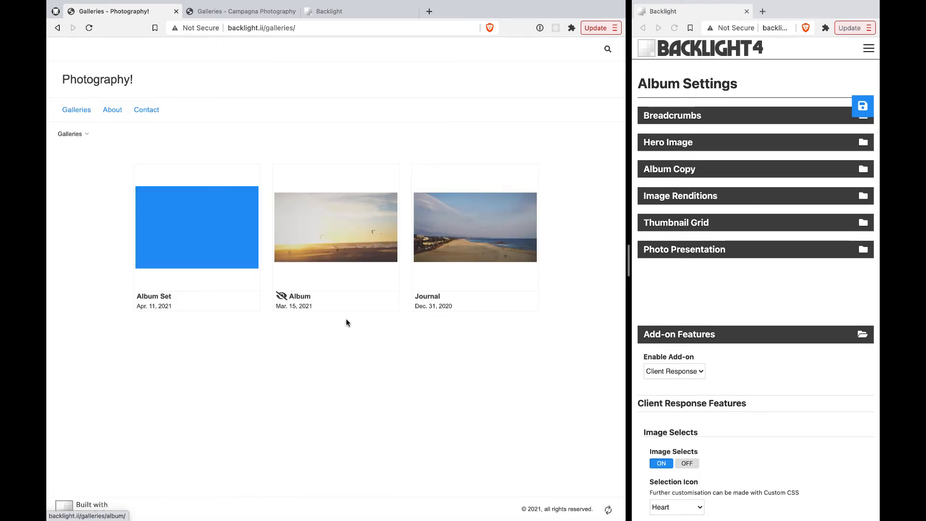
{"action": "left_click", "coordinate": [481, 243]}
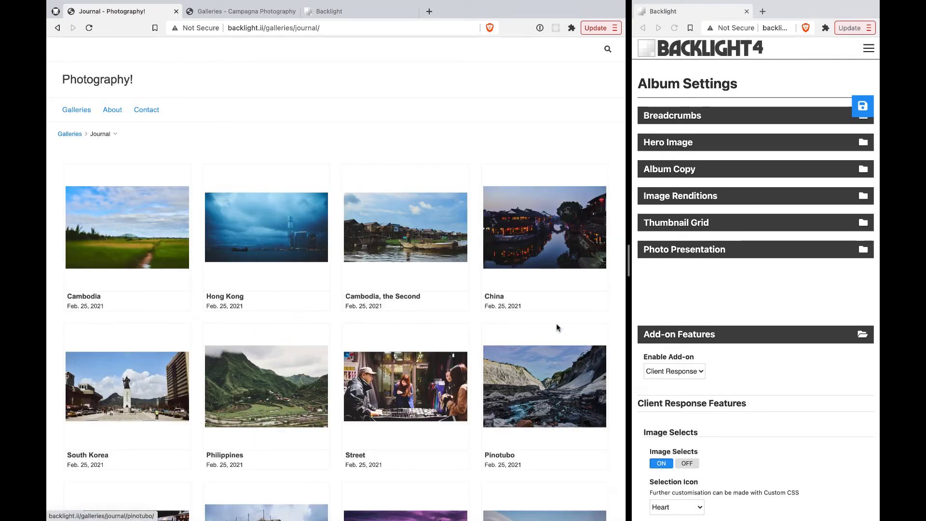
- Open the Journal album set under the Galleries top-level set in Backlight's Publisher for editing
{"action": "scroll", "coordinate": [732, 305], "scroll_direction": "up", "scroll_amount": 3}
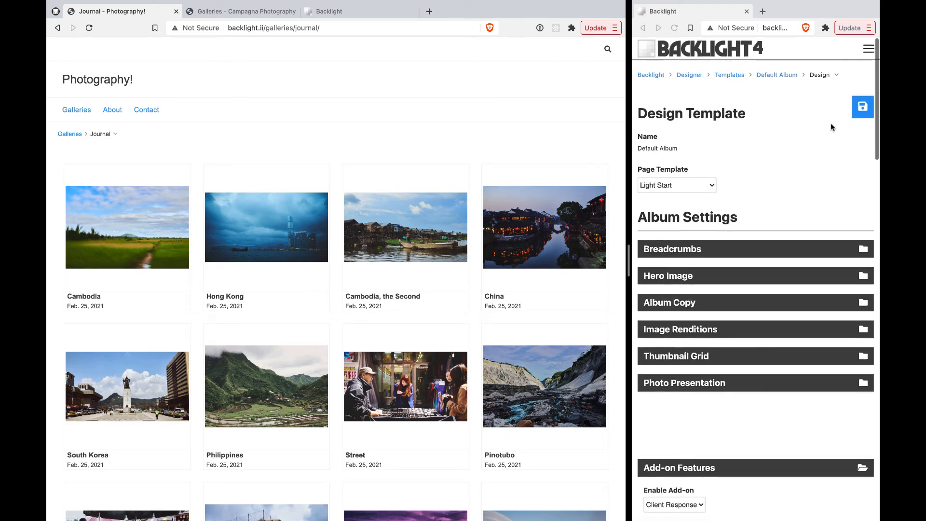
{"action": "left_click", "coordinate": [863, 53]}
{"action": "left_click", "coordinate": [864, 52]}
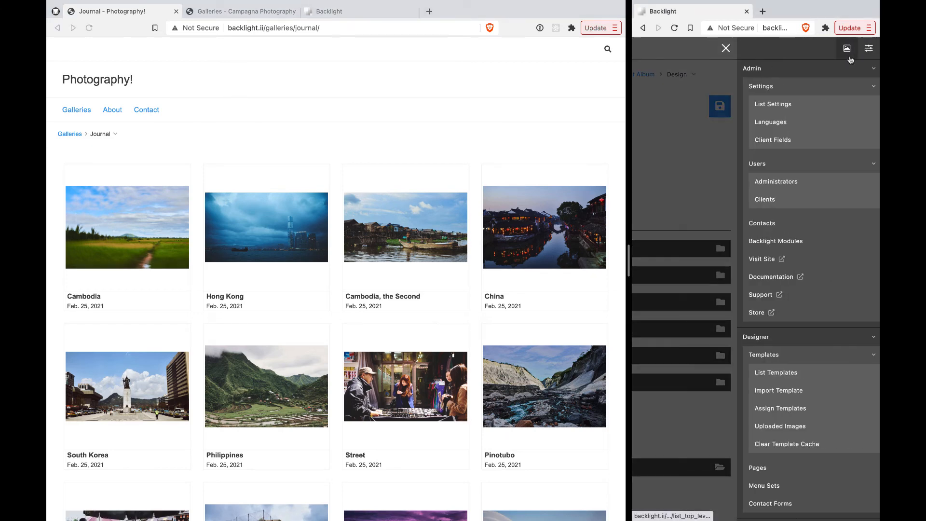
{"action": "left_click", "coordinate": [849, 55]}
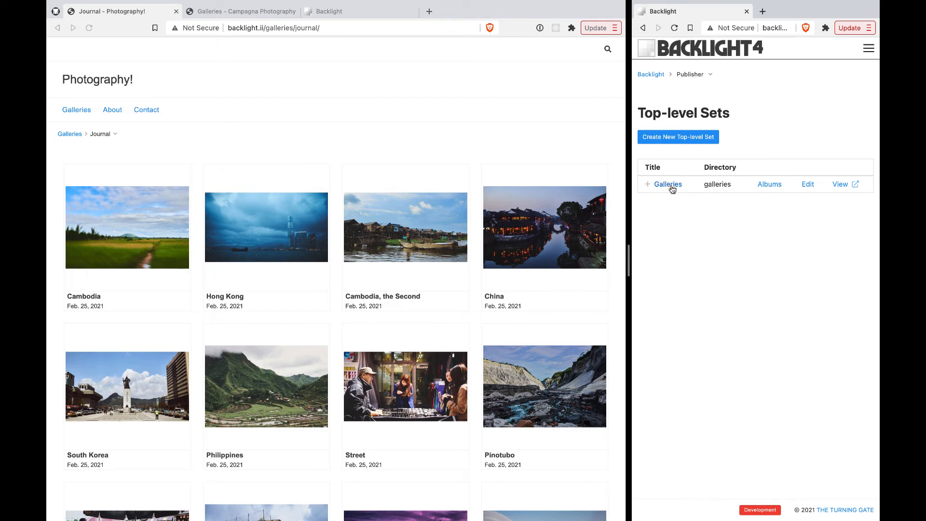
{"action": "left_click", "coordinate": [668, 184]}
{"action": "left_click", "coordinate": [824, 351]}
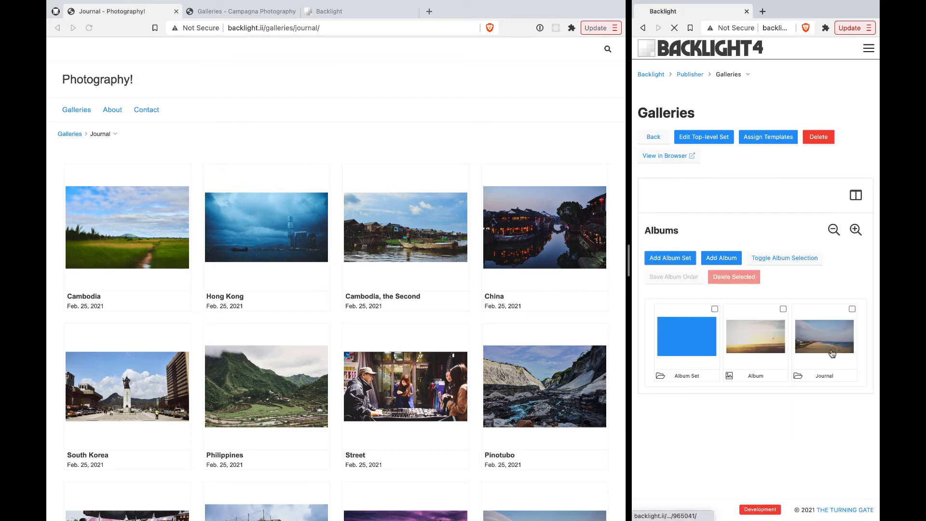
{"action": "left_click", "coordinate": [700, 138]}
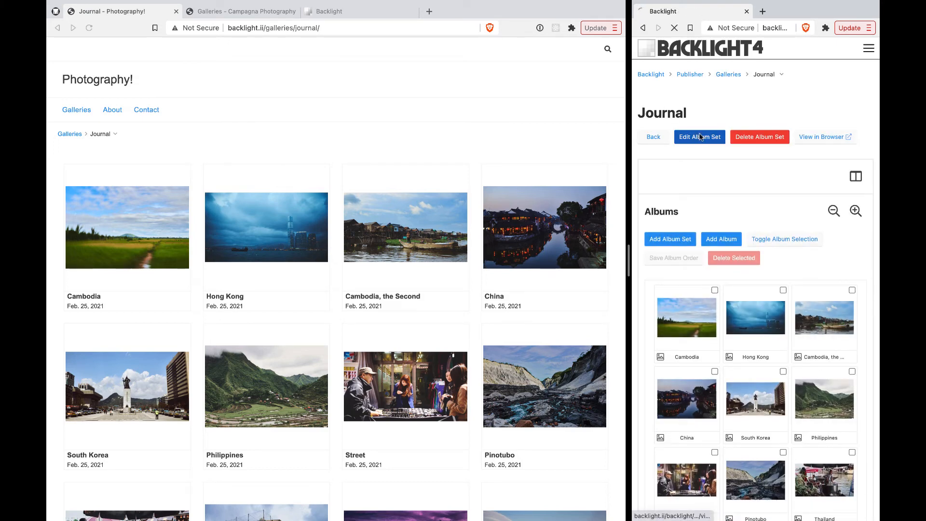
- Set the Journal album set's template to Journal Demo
{"action": "left_click", "coordinate": [687, 154]}
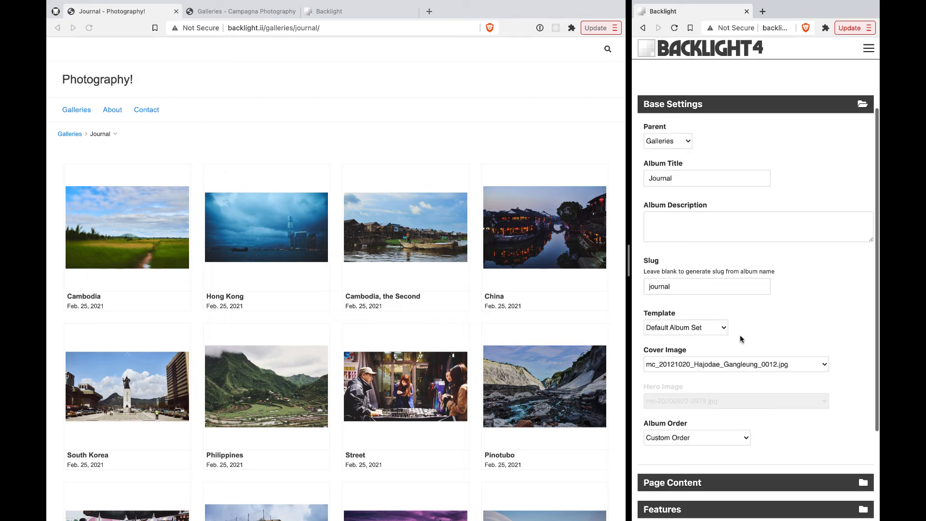
{"action": "left_click", "coordinate": [691, 331]}
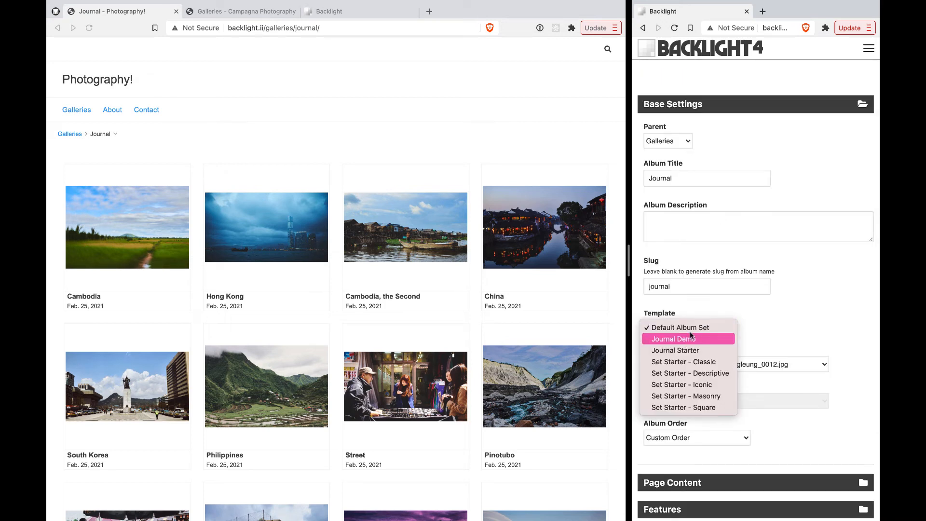
{"action": "left_click", "coordinate": [691, 340]}
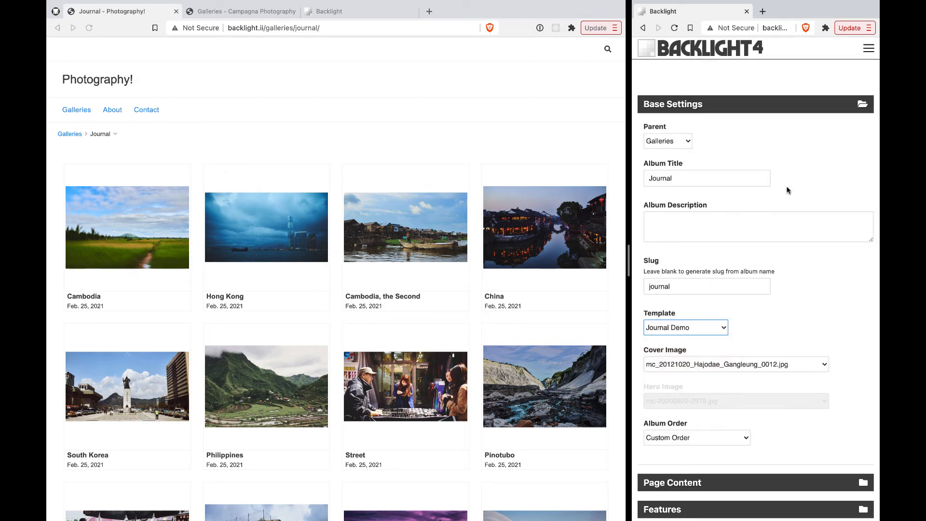
- Save the Journal album set's changes and reload its gallery page on the site
{"action": "scroll", "coordinate": [816, 253], "scroll_direction": "down", "scroll_amount": 3}
{"action": "left_click", "coordinate": [653, 440]}
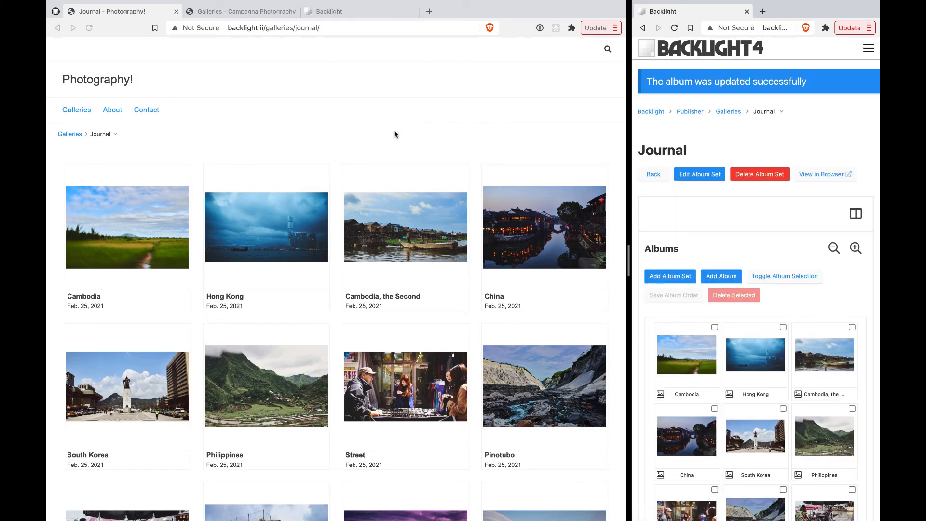
{"action": "left_click", "coordinate": [89, 28]}
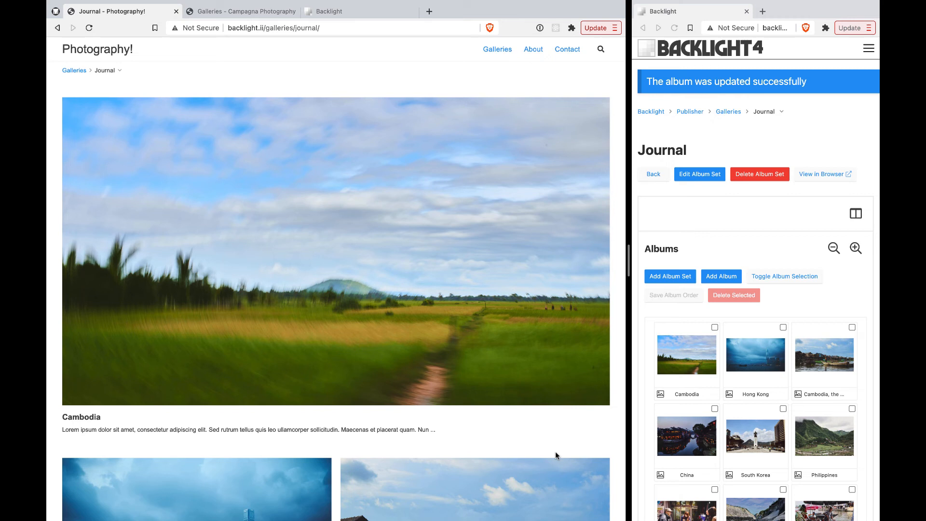
- Examine the journal layout of the album set page from the Cambodia entry down to the footer
{"action": "scroll", "coordinate": [555, 453], "scroll_direction": "down", "scroll_amount": 5}
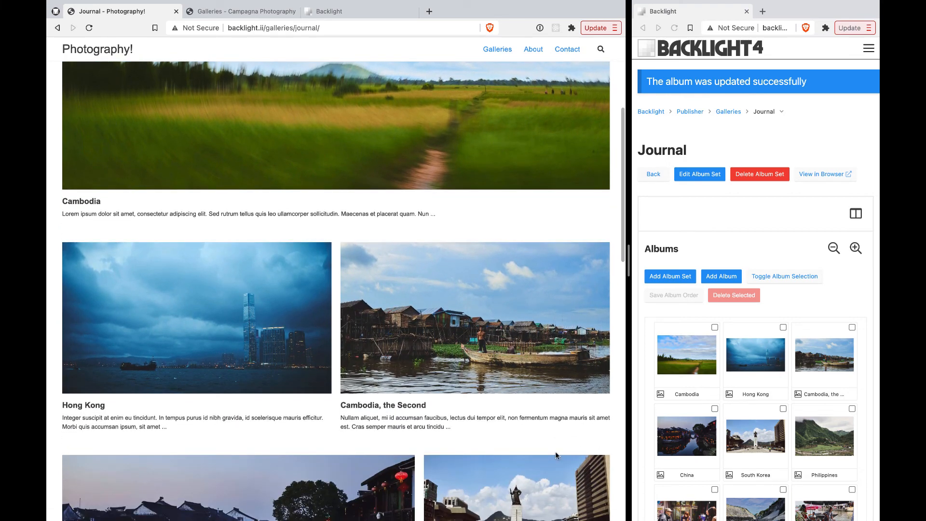
{"action": "scroll", "coordinate": [556, 455], "scroll_direction": "down", "scroll_amount": 6}
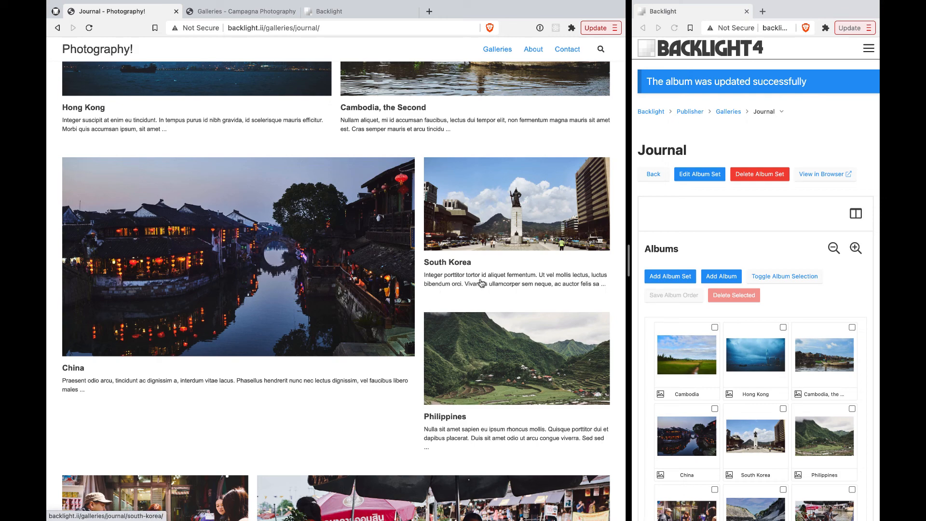
{"action": "scroll", "coordinate": [461, 297], "scroll_direction": "down", "scroll_amount": 7}
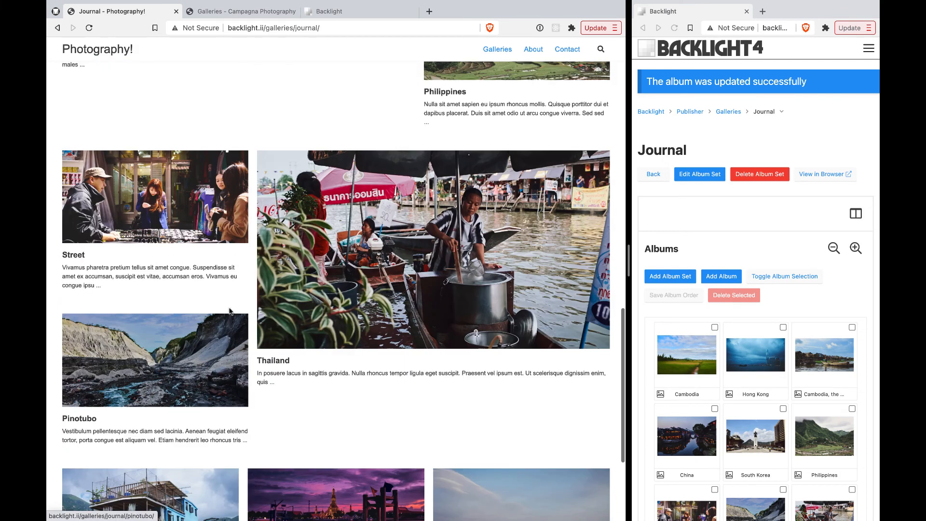
{"action": "scroll", "coordinate": [369, 351], "scroll_direction": "down", "scroll_amount": 4}
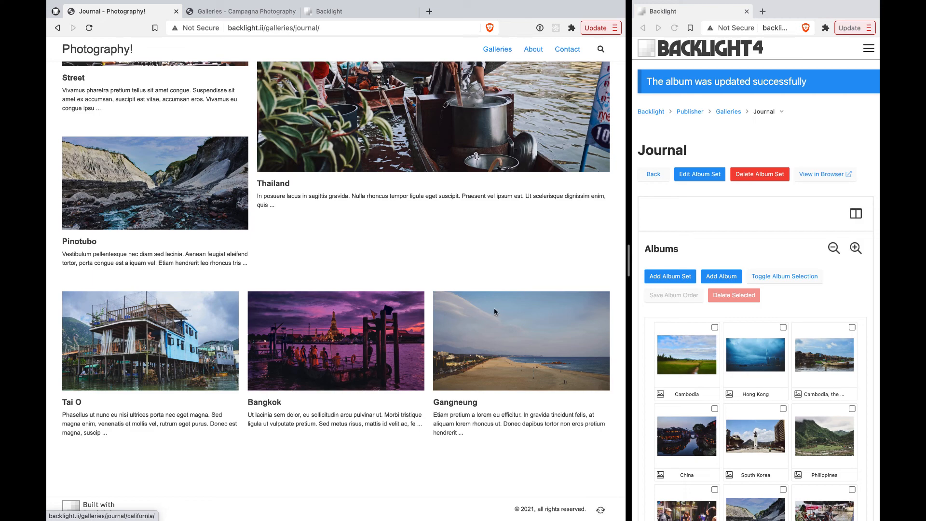
- Narrow the site window to phone width to examine the Journal page's responsive layout, and widen it again
{"action": "left_click_drag", "start_coordinate": [628, 261], "coordinate": [284, 296]}
{"action": "scroll", "coordinate": [243, 283], "scroll_direction": "up", "scroll_amount": 15}
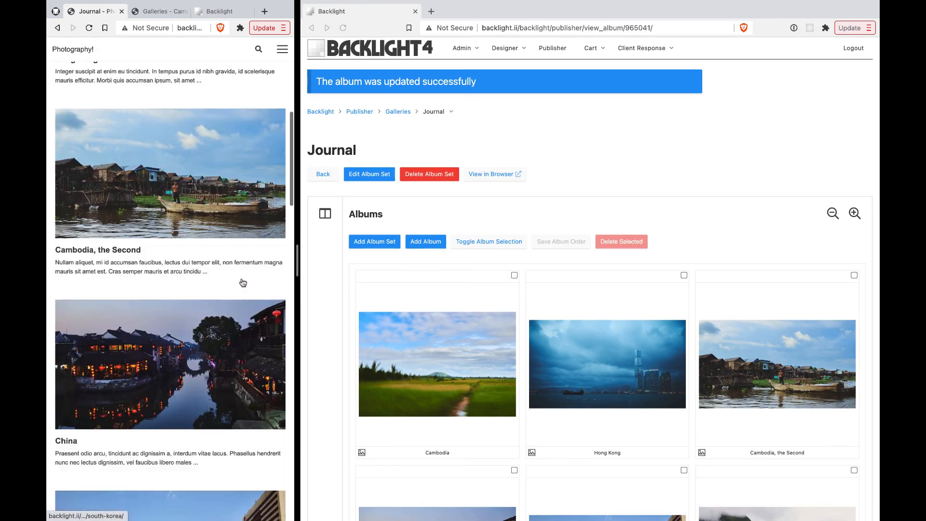
{"action": "scroll", "coordinate": [243, 283], "scroll_direction": "down", "scroll_amount": 15}
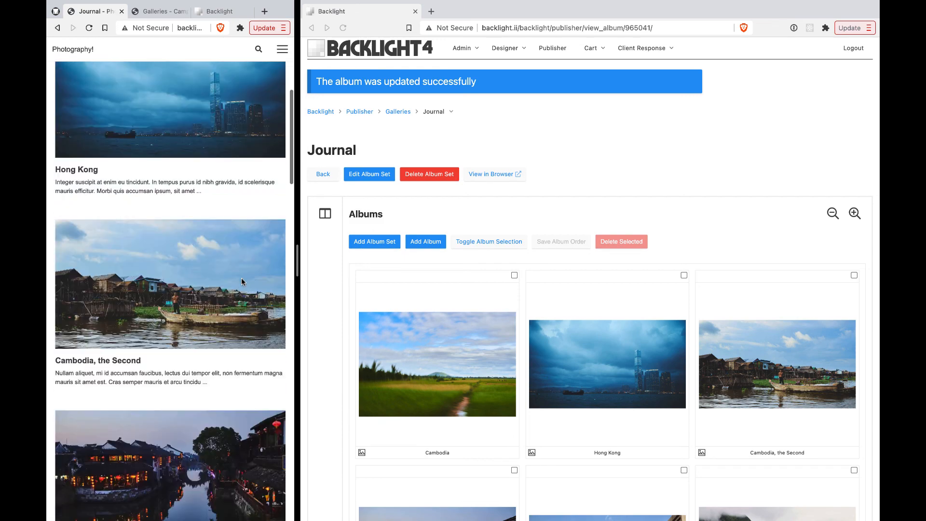
{"action": "scroll", "coordinate": [243, 282], "scroll_direction": "down", "scroll_amount": 15}
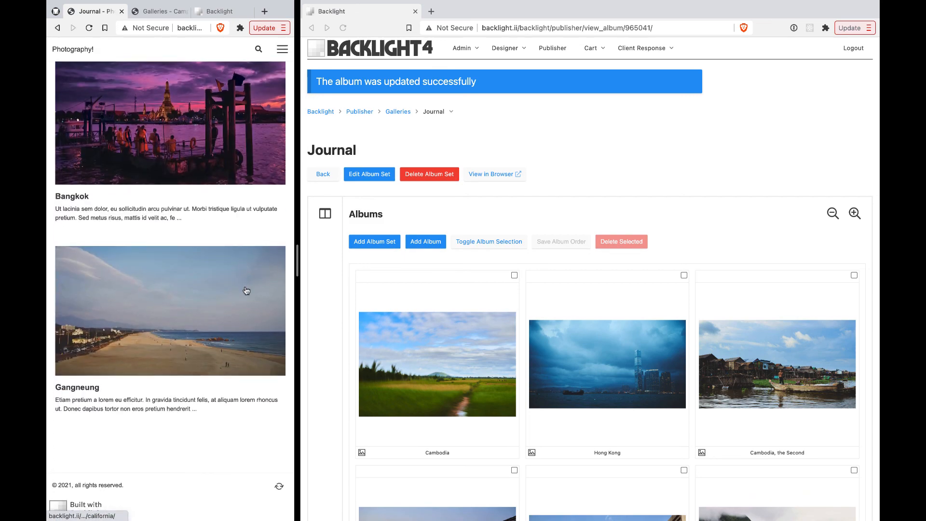
{"action": "left_click_drag", "start_coordinate": [298, 261], "coordinate": [628, 246]}
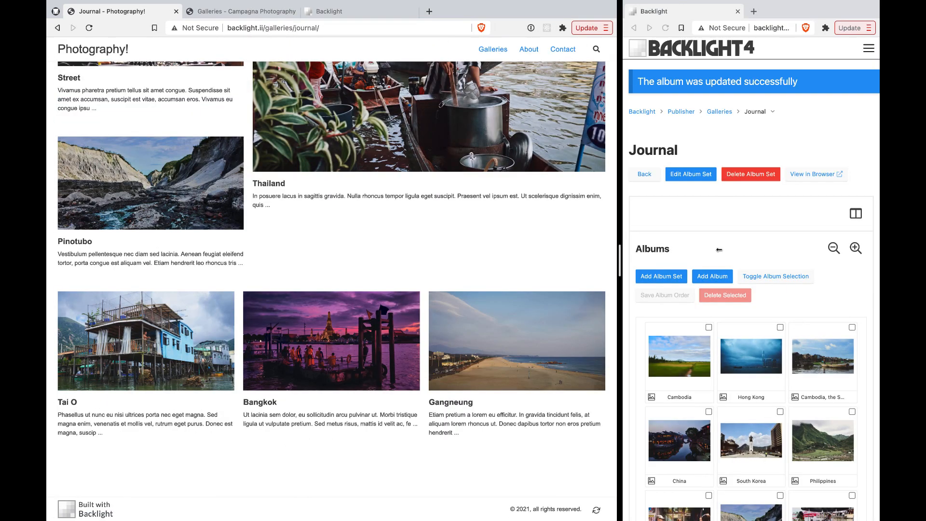